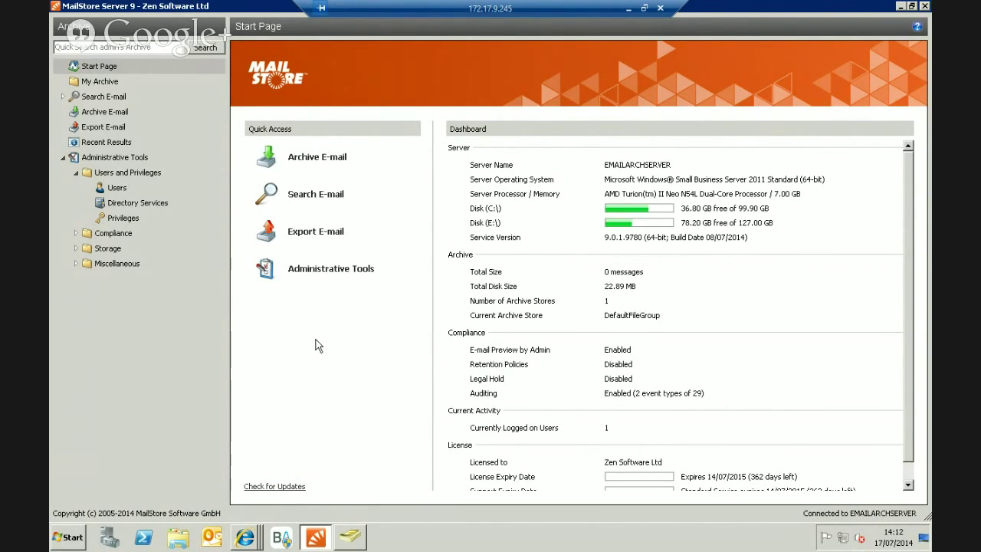
# In the Users list, create a new MailStore user and enter its login name.
pyautogui.click(115, 188)
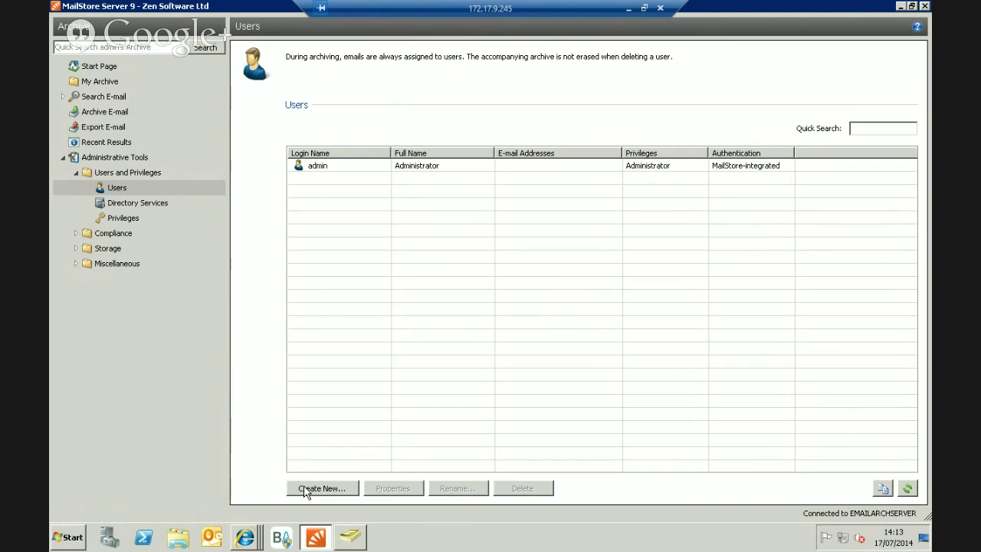
pyautogui.click(305, 491)
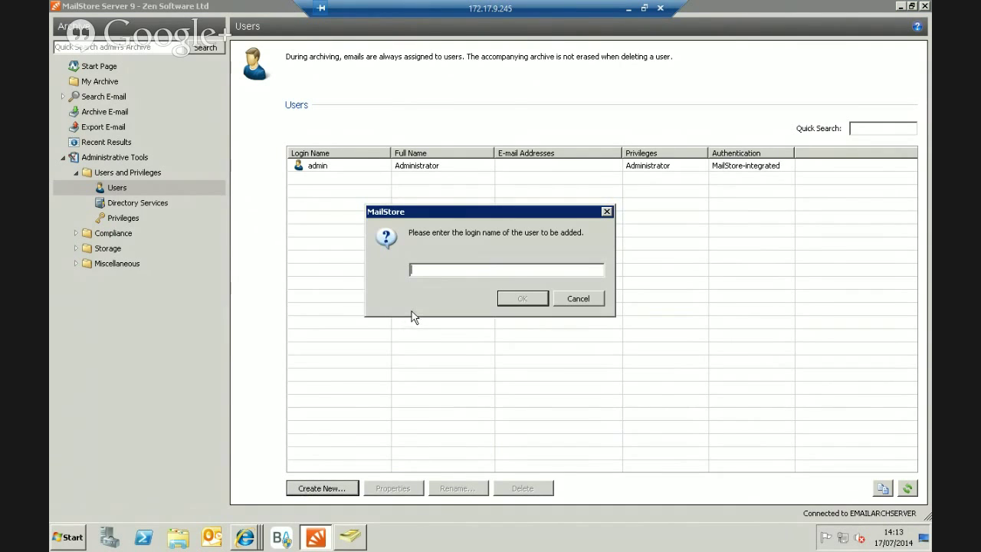
pyautogui.write('james')
pyautogui.press('Return')
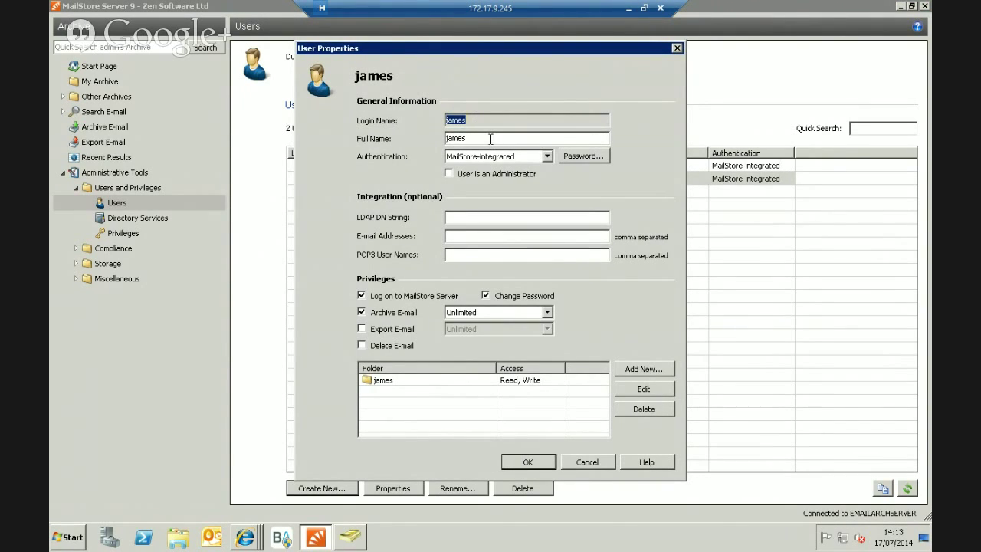
# Enter the new user's full name and set a password for the account.
pyautogui.click(490, 139)
pyautogui.click(571, 156)
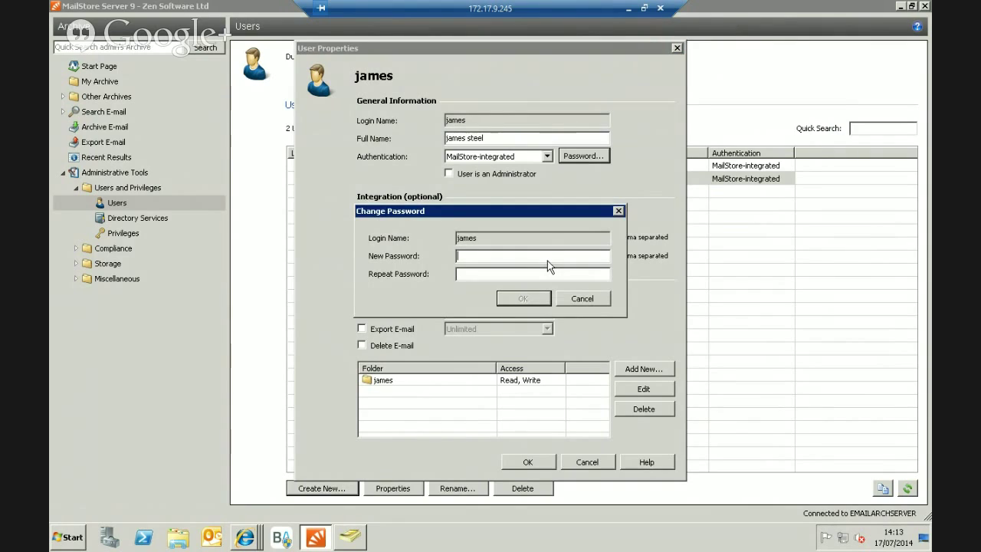
pyautogui.write('*********')
pyautogui.press('Tab')
pyautogui.write('*********')
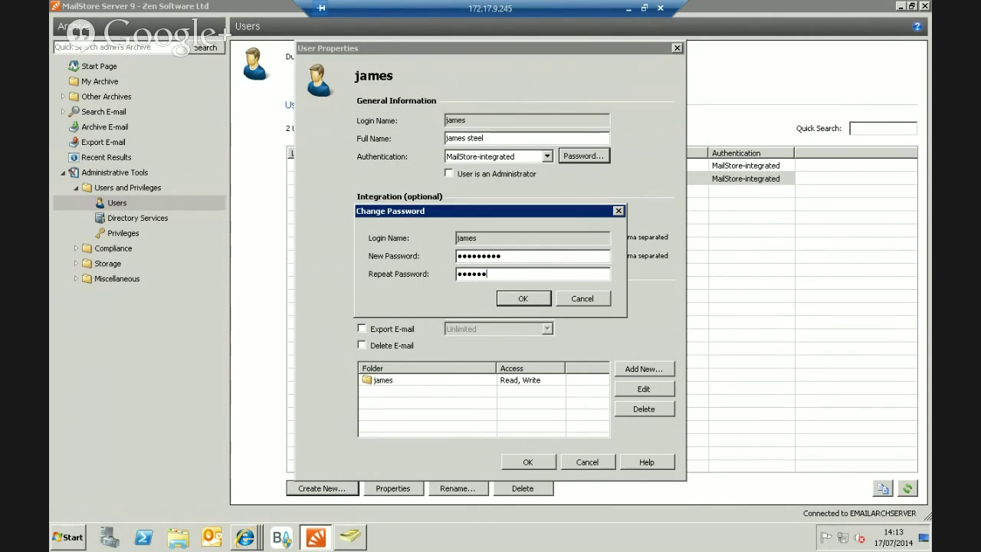
pyautogui.click(515, 298)
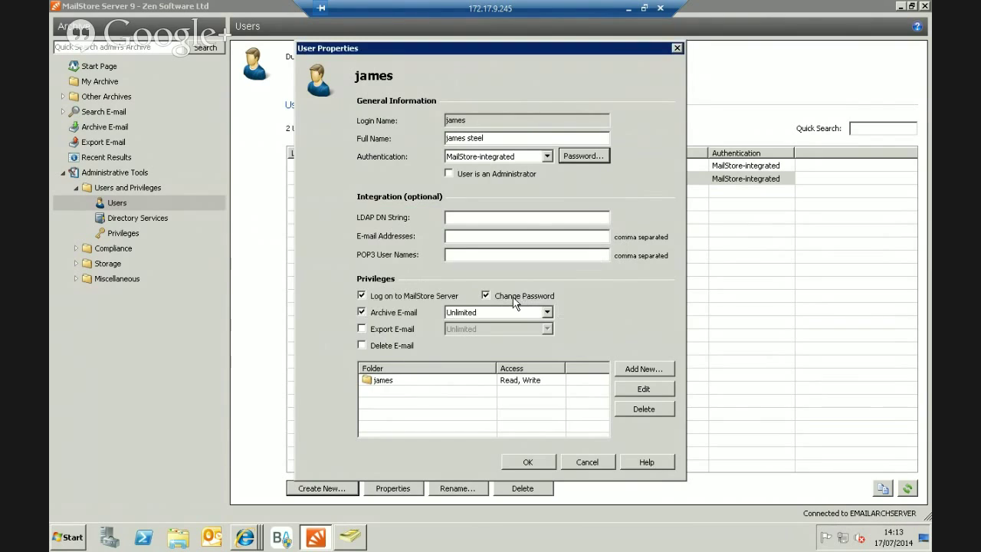
# Enter the user's Office 365 e-mail address, review archive folder access, and save the user.
pyautogui.click(462, 237)
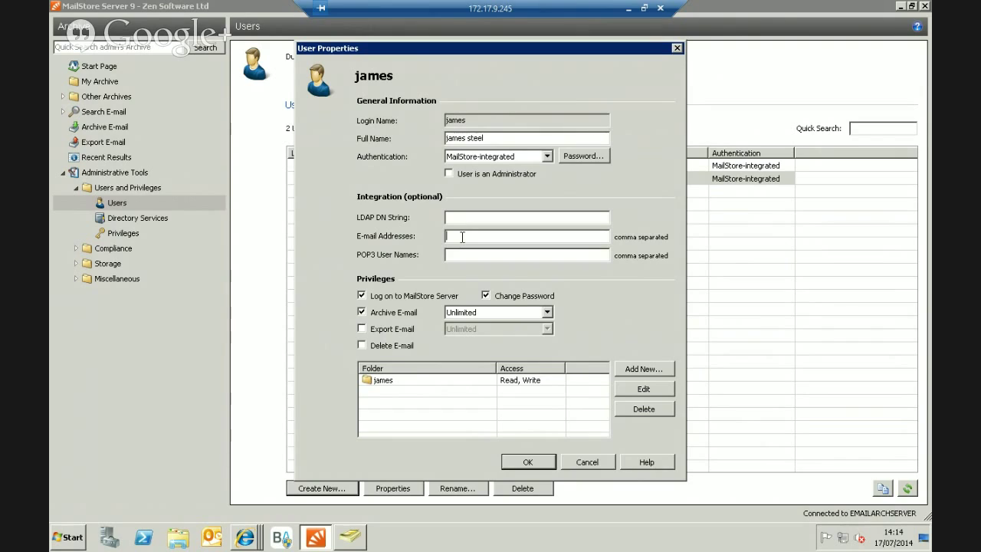
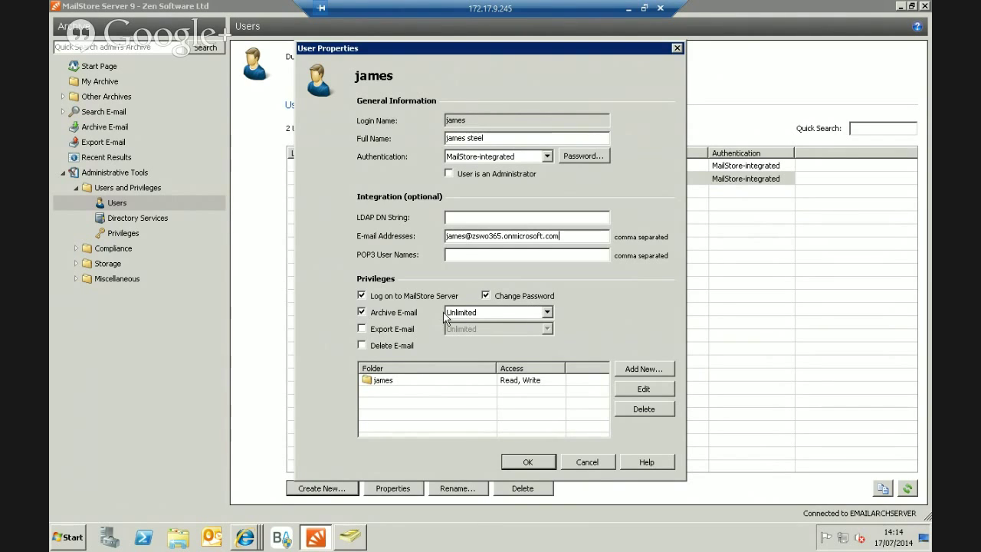
pyautogui.click(391, 383)
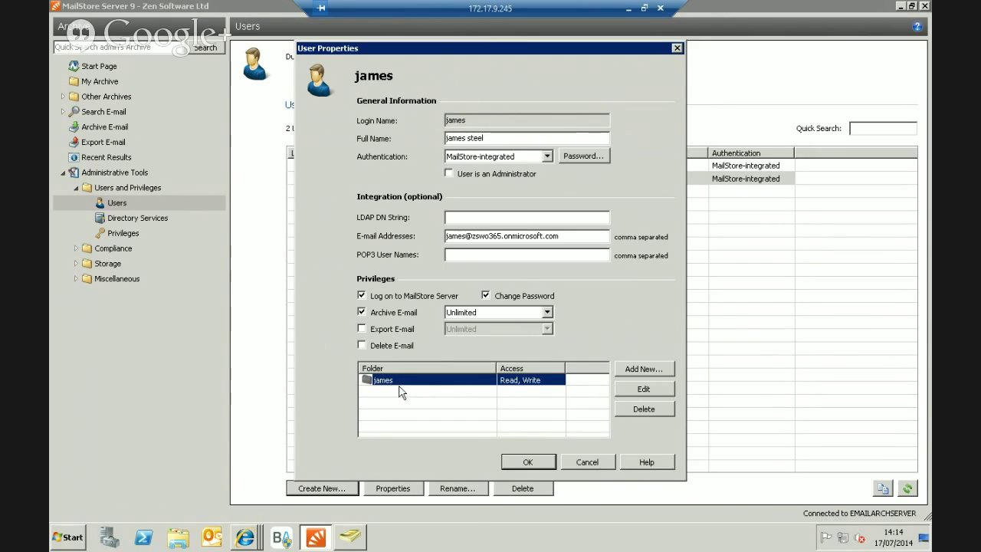
pyautogui.click(526, 460)
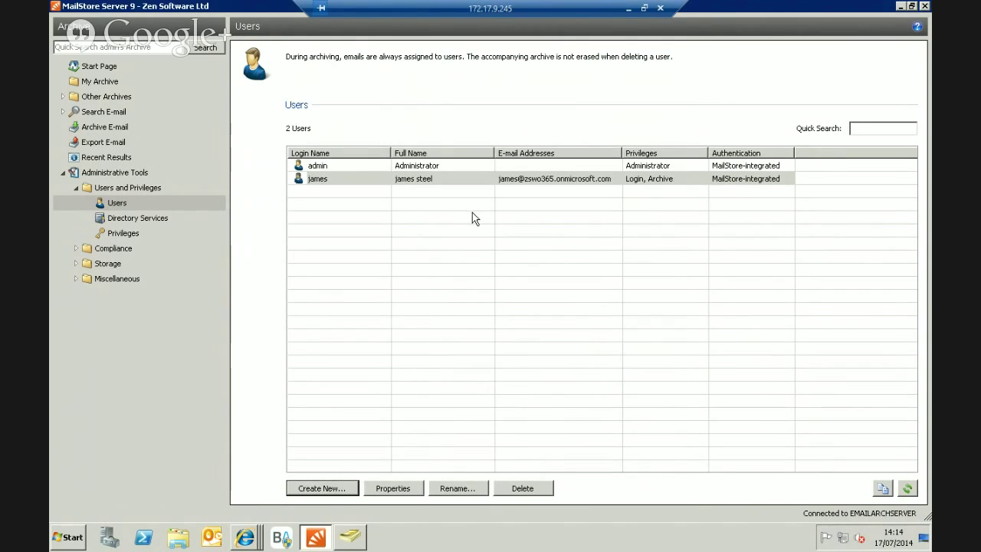
# Open the new user's empty archive under Other Archives, then list e-mail server types on Archive E-mail.
pyautogui.click(63, 96)
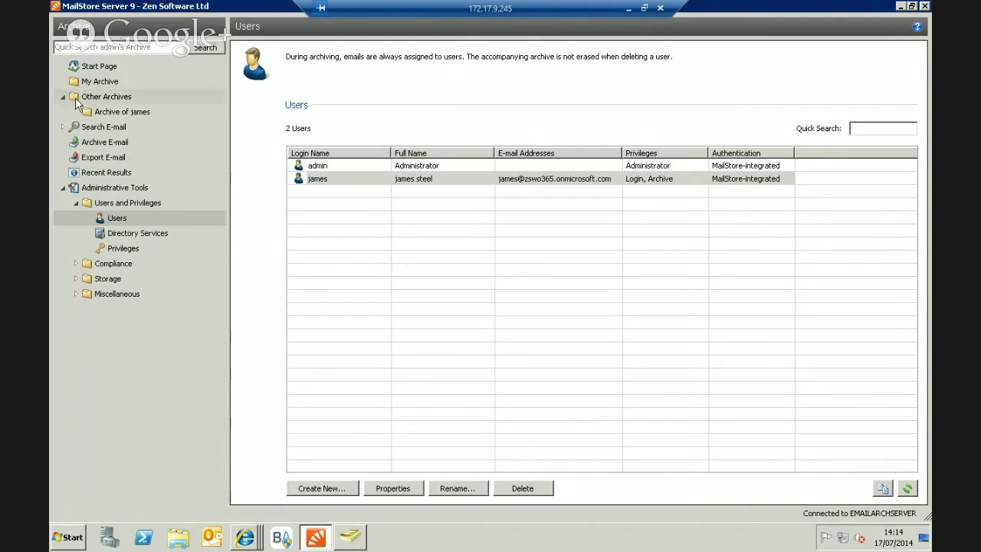
pyautogui.click(112, 114)
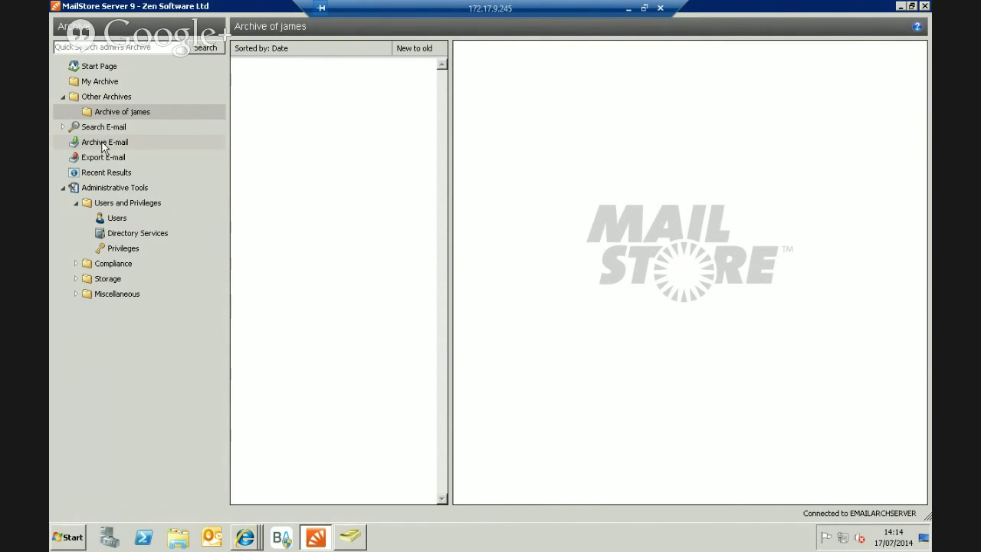
pyautogui.click(103, 145)
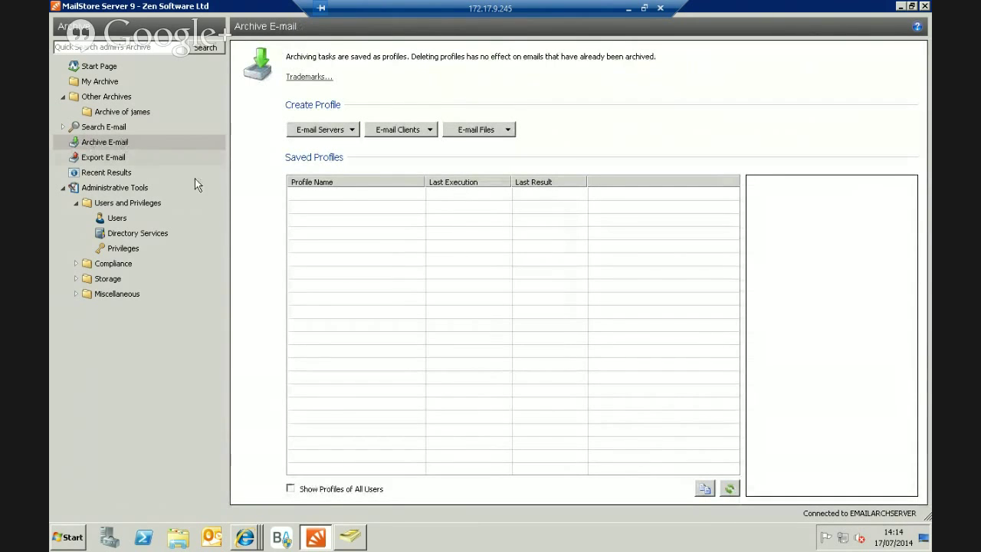
pyautogui.click(353, 130)
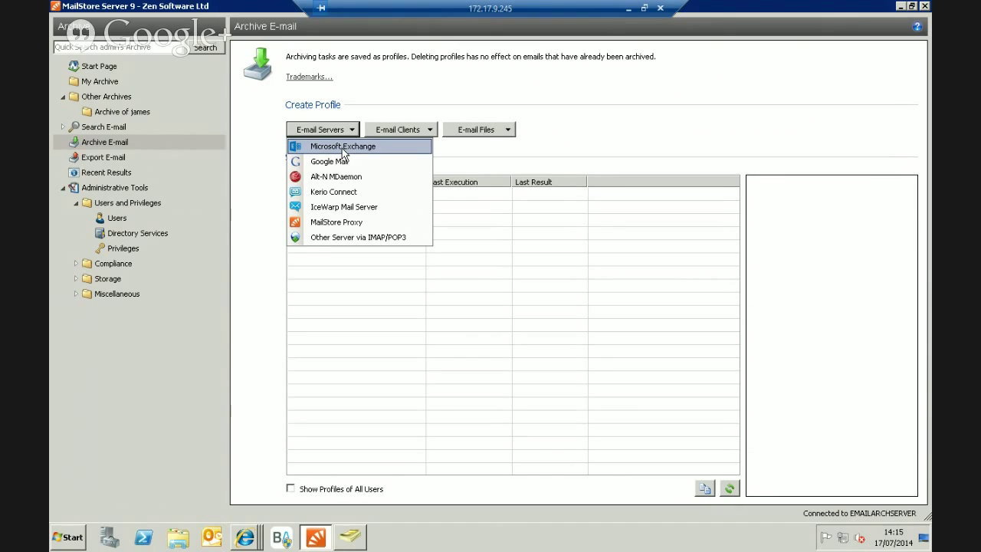
# Start a Microsoft Exchange Single Mailbox profile and tick Ignore SSL Warnings.
pyautogui.click(342, 150)
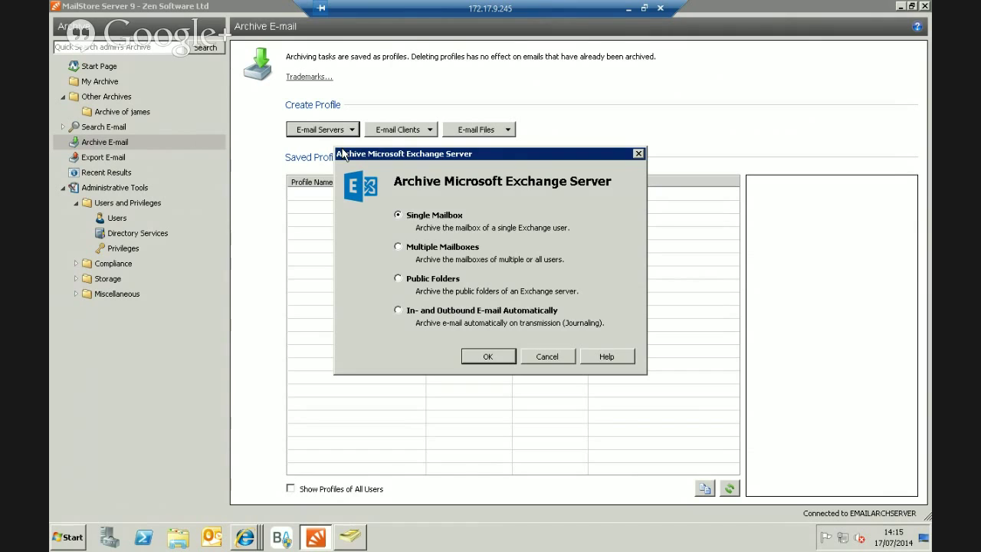
pyautogui.click(505, 358)
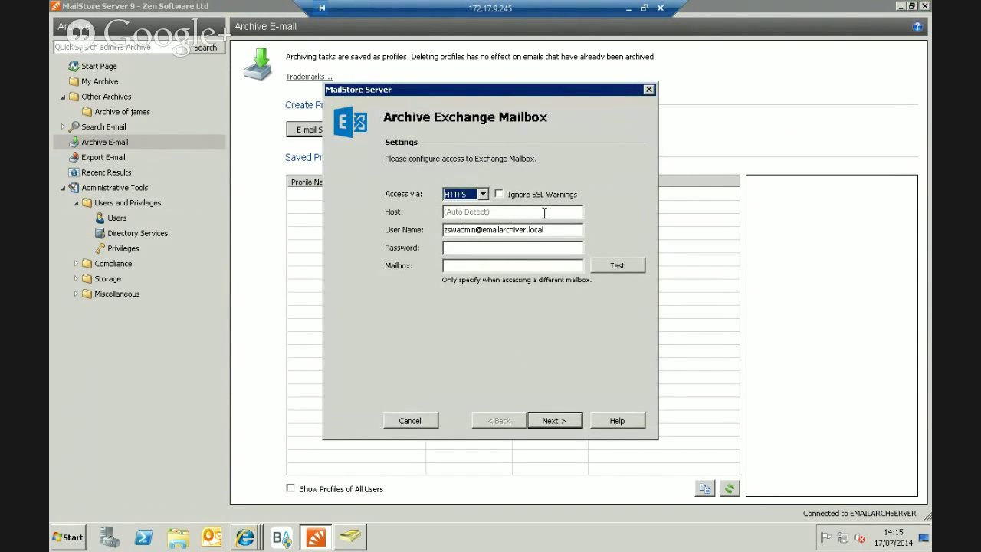
pyautogui.click(499, 195)
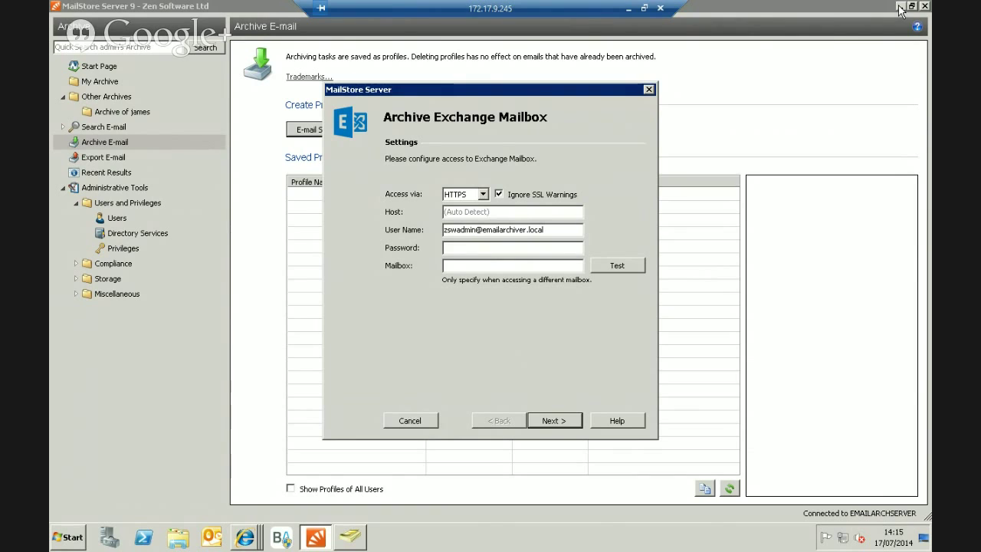
pyautogui.click(243, 539)
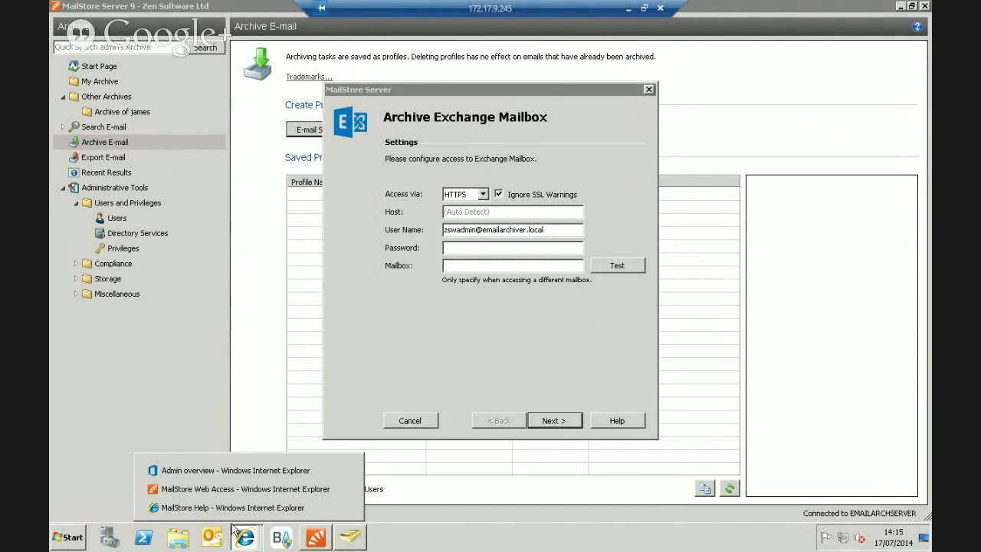
# Locate the Exchange Autodiscover Tool under Tools on the MailStore Help page, then minimise Internet Explorer.
pyautogui.click(201, 491)
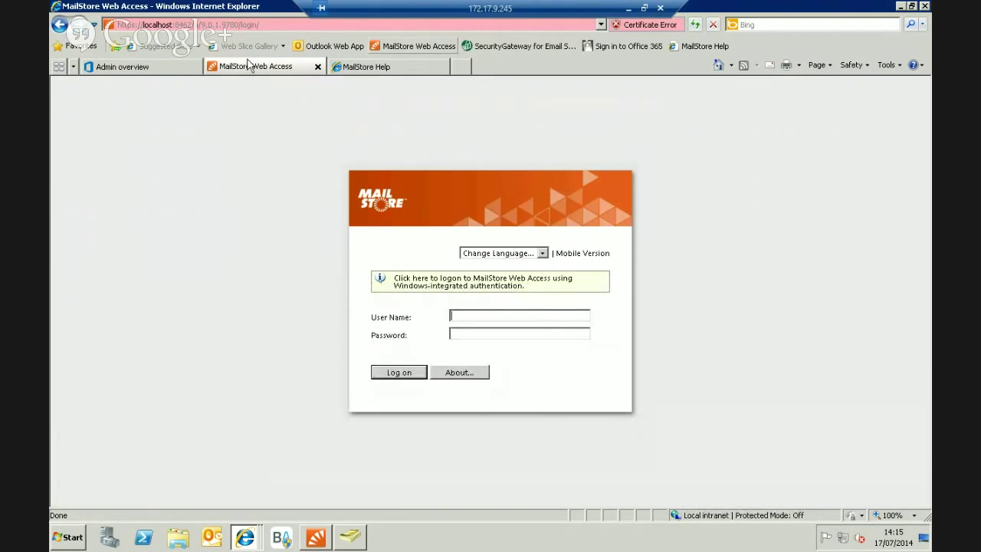
pyautogui.click(383, 67)
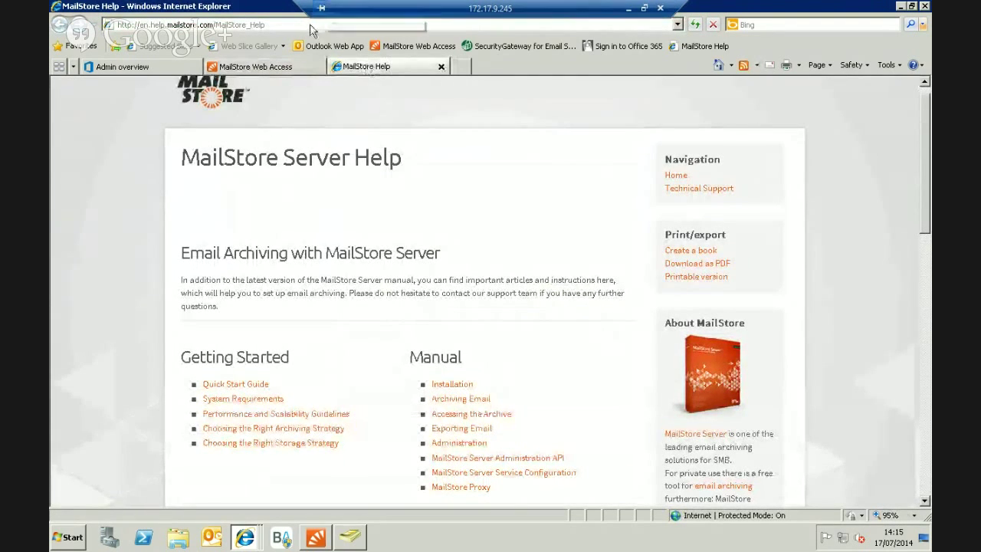
pyautogui.scroll(-15, 411, 188)
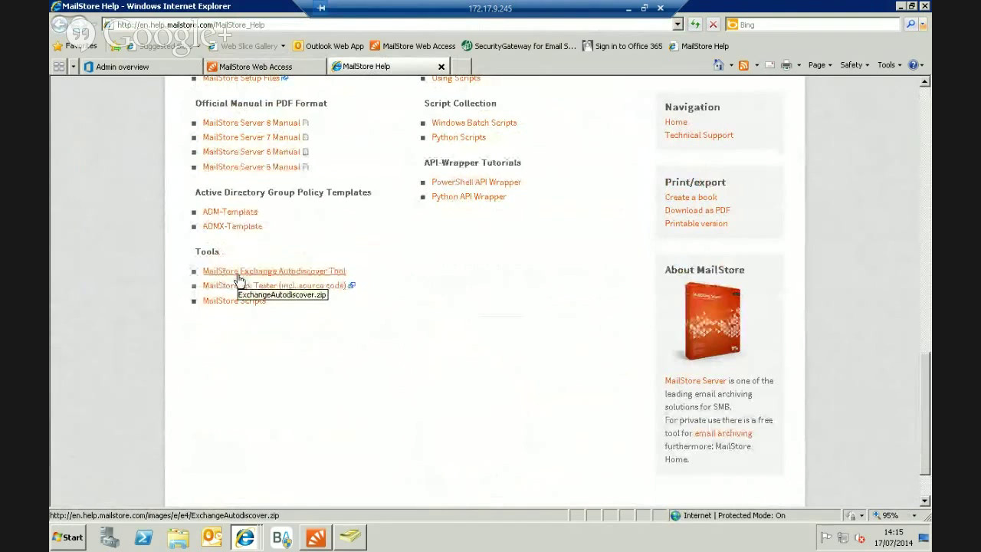
pyautogui.click(901, 6)
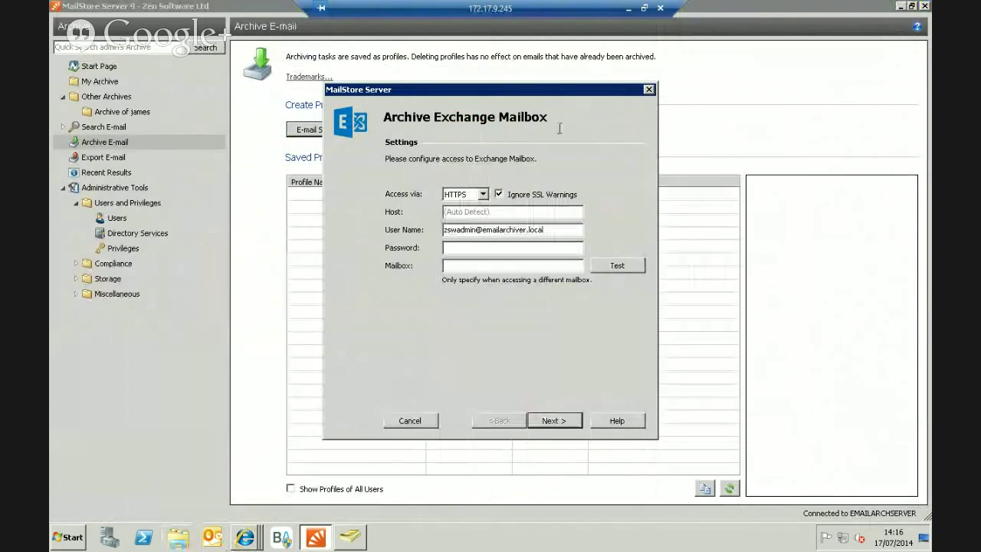
# Launch the Exchange Autodiscover tool from ExchangeAutodiscover.zip, allowing it to run.
pyautogui.click(900, 6)
pyautogui.doubleClick(226, 472)
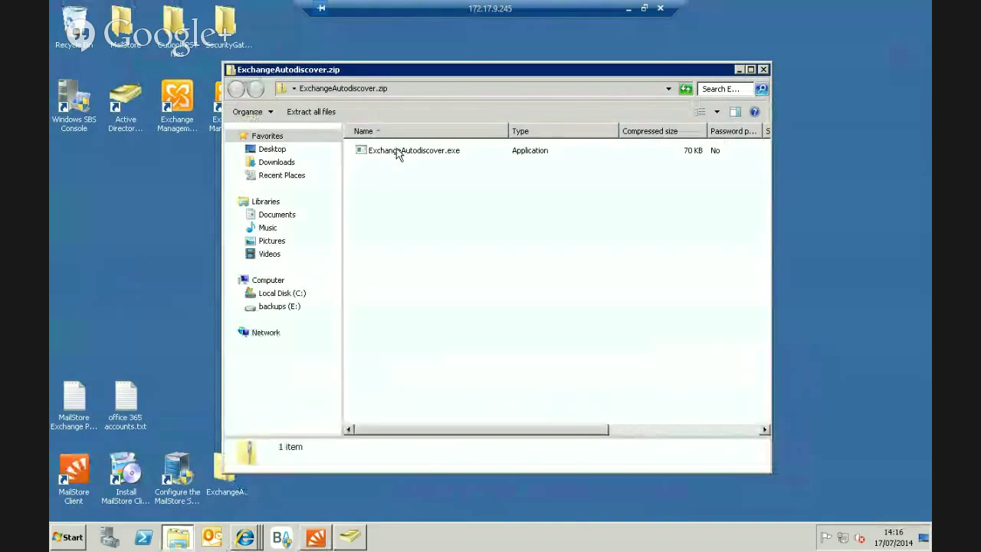
pyautogui.doubleClick(398, 152)
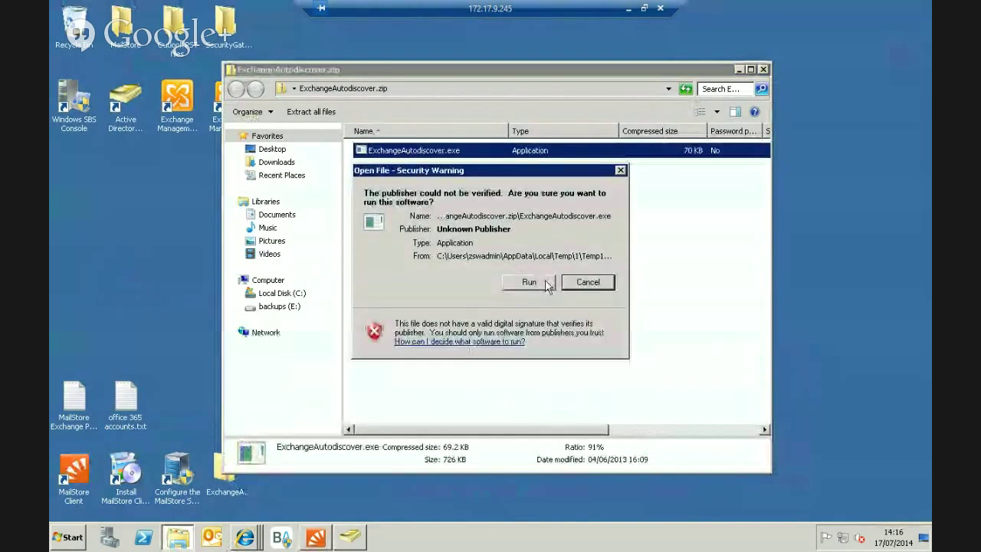
pyautogui.click(546, 282)
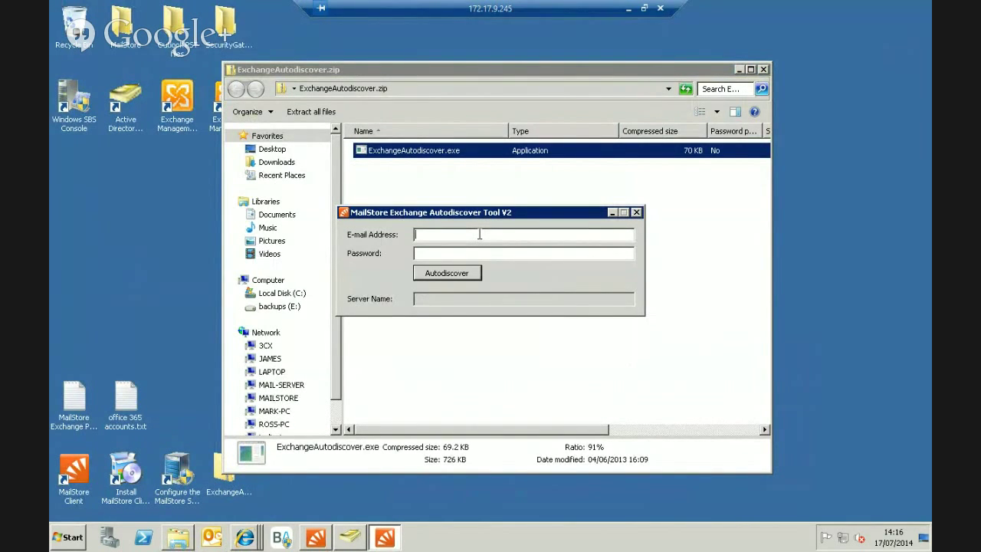
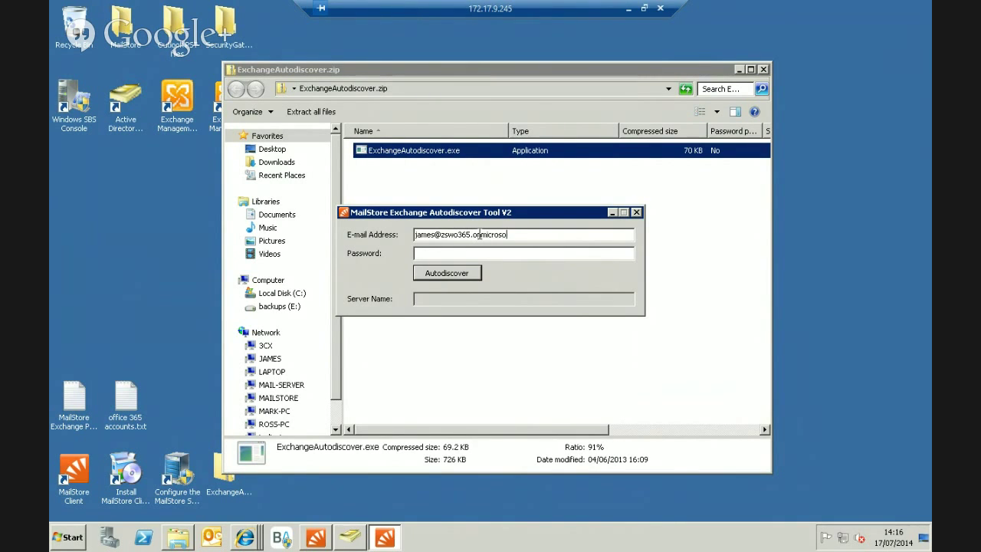
# Run Autodiscover with the Office 365 account's credentials and copy the server name outlook.office365.com.
pyautogui.click(471, 276)
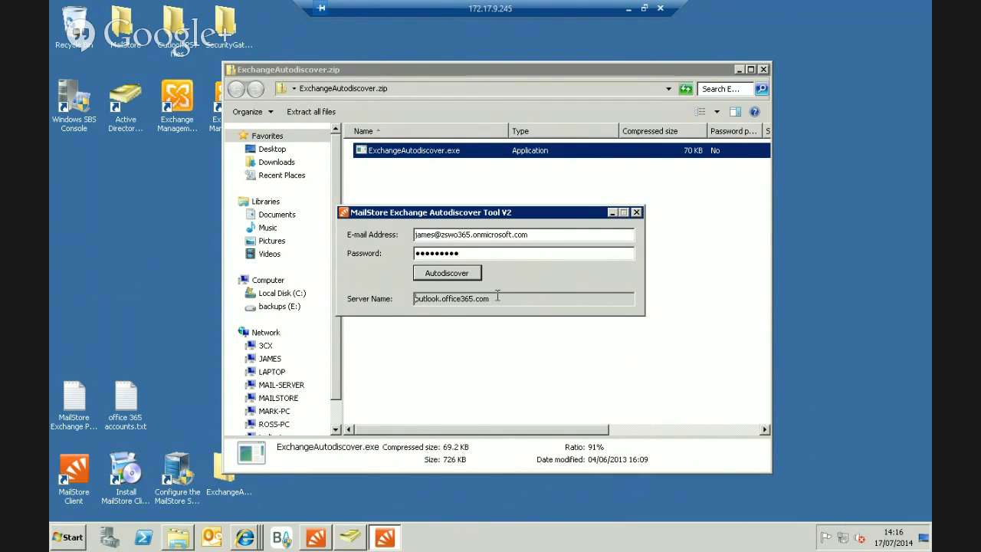
pyautogui.moveTo(497, 299); pyautogui.dragTo(400, 300)
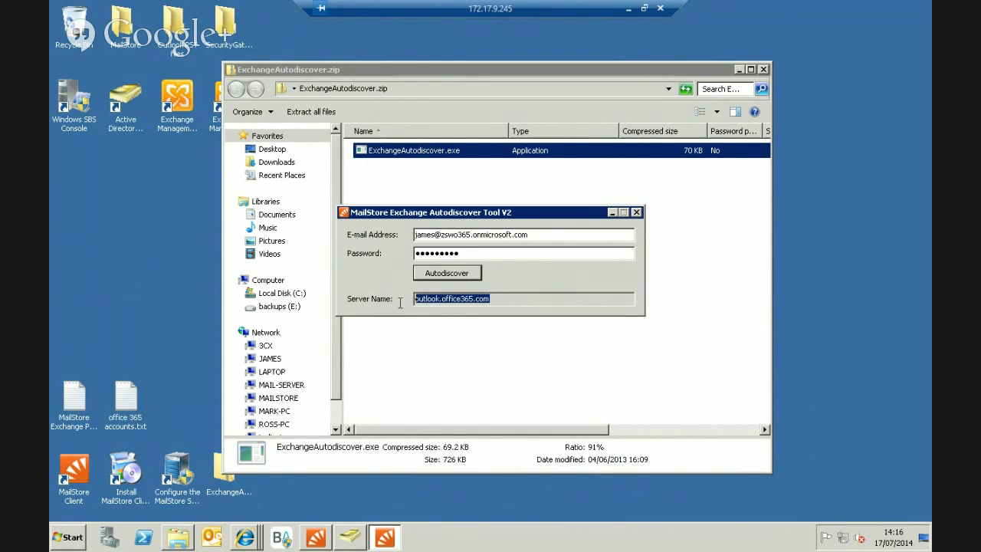
pyautogui.rightClick(469, 296)
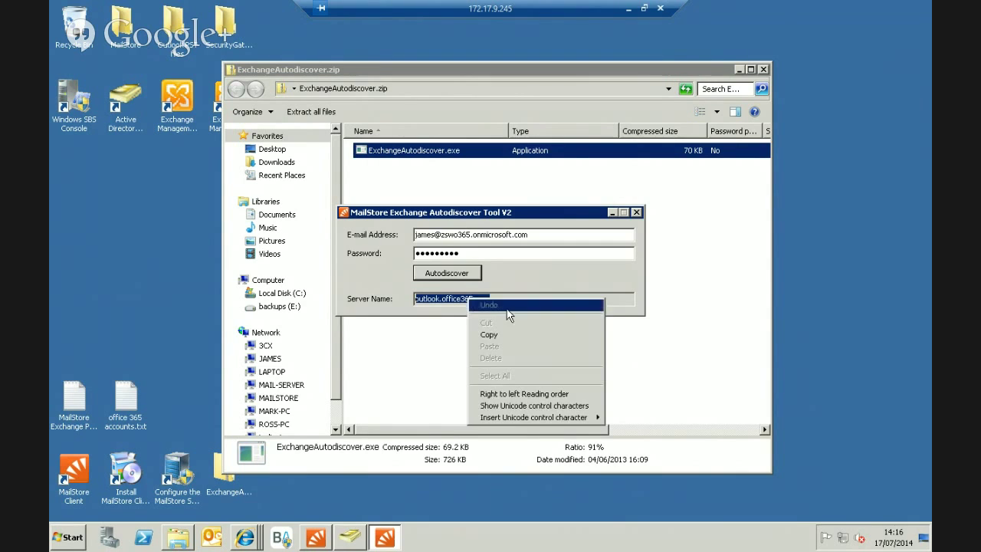
pyautogui.click(501, 335)
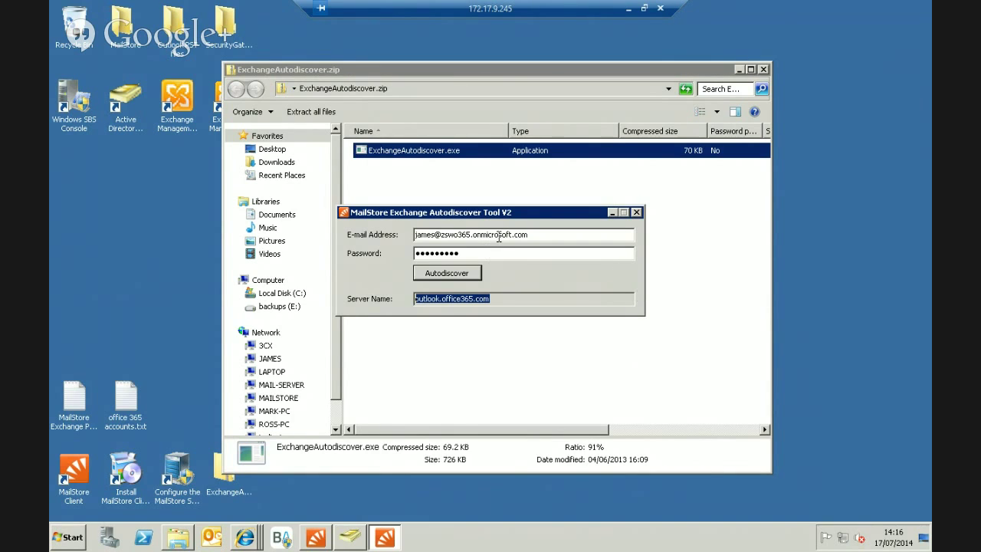
# Move the Autodiscover tool window out of the way.
pyautogui.click(635, 213)
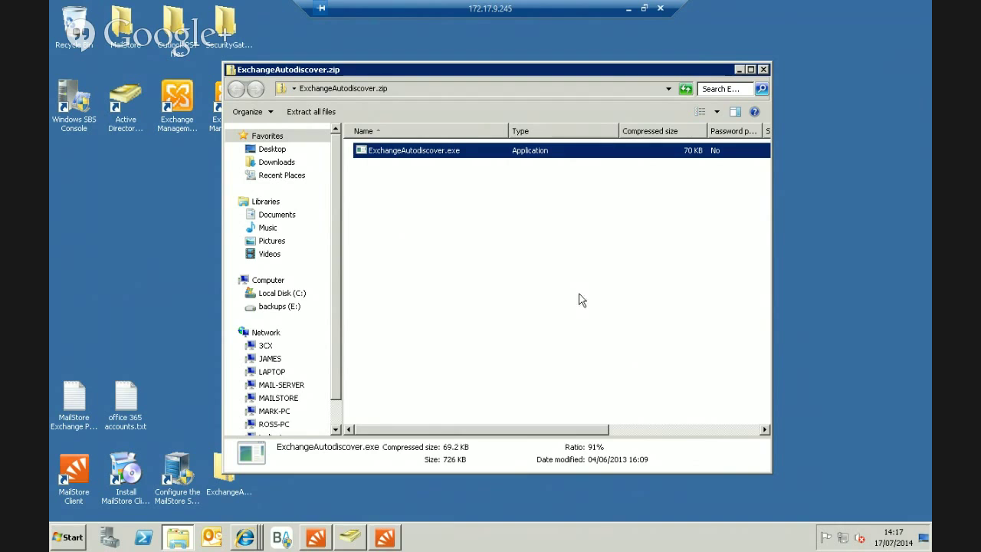
pyautogui.click(383, 540)
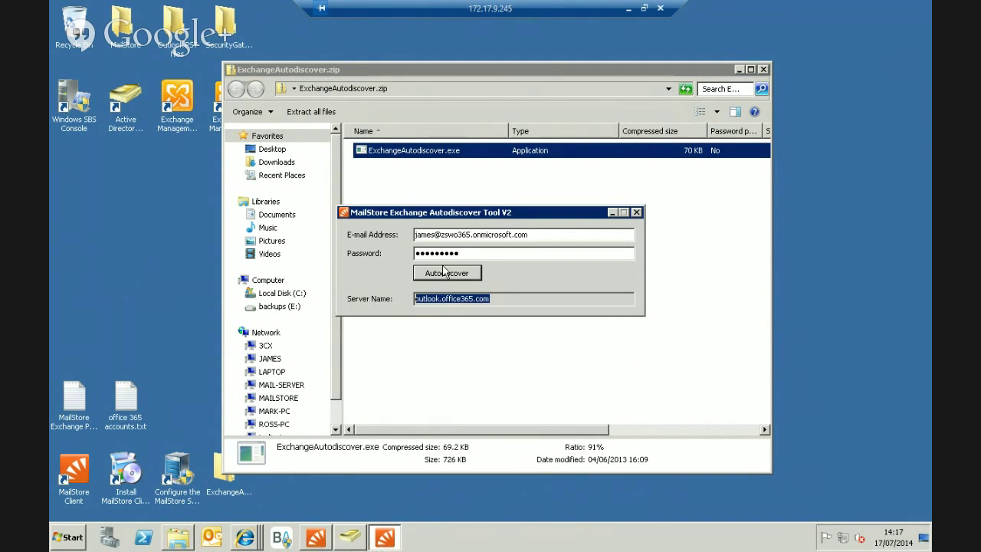
pyautogui.click(612, 213)
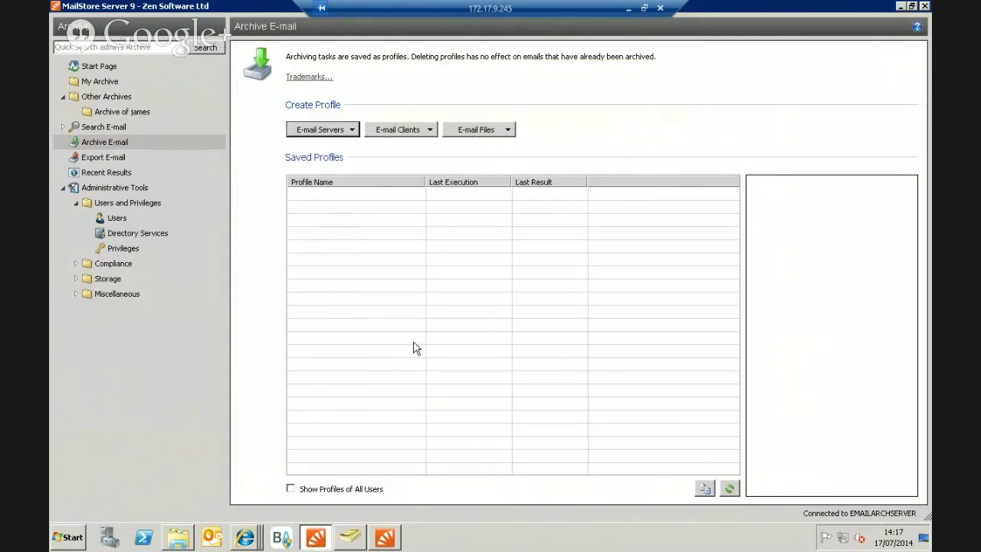
# Start a new Microsoft Exchange Single Mailbox profile with Ignore SSL Warnings ticked.
pyautogui.click(342, 131)
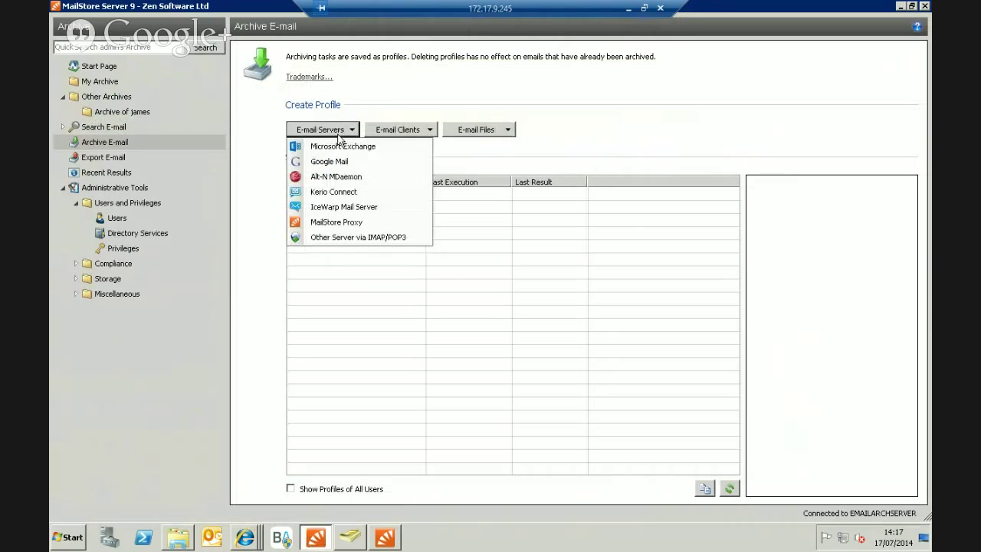
pyautogui.click(334, 149)
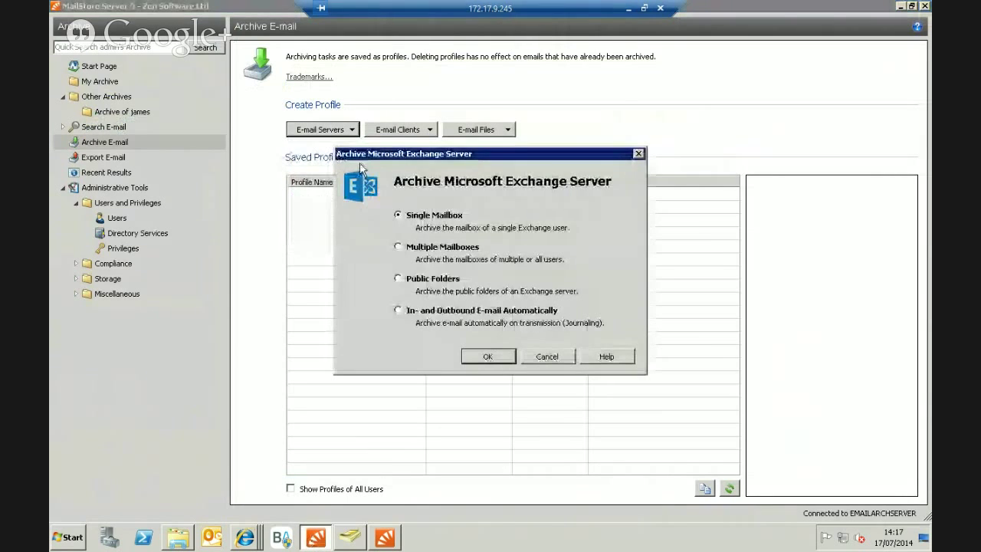
pyautogui.click(499, 357)
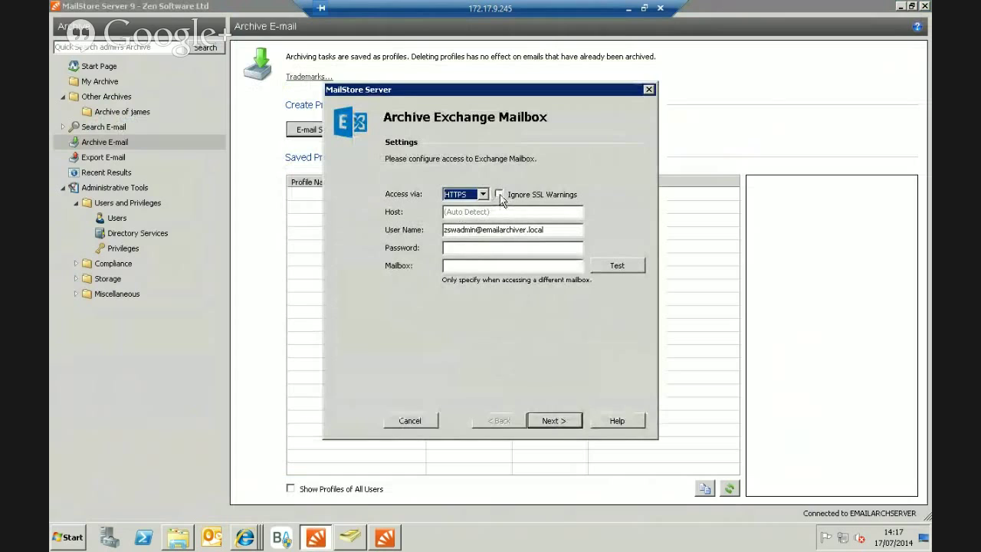
pyautogui.click(499, 196)
pyautogui.click(499, 195)
pyautogui.click(489, 212)
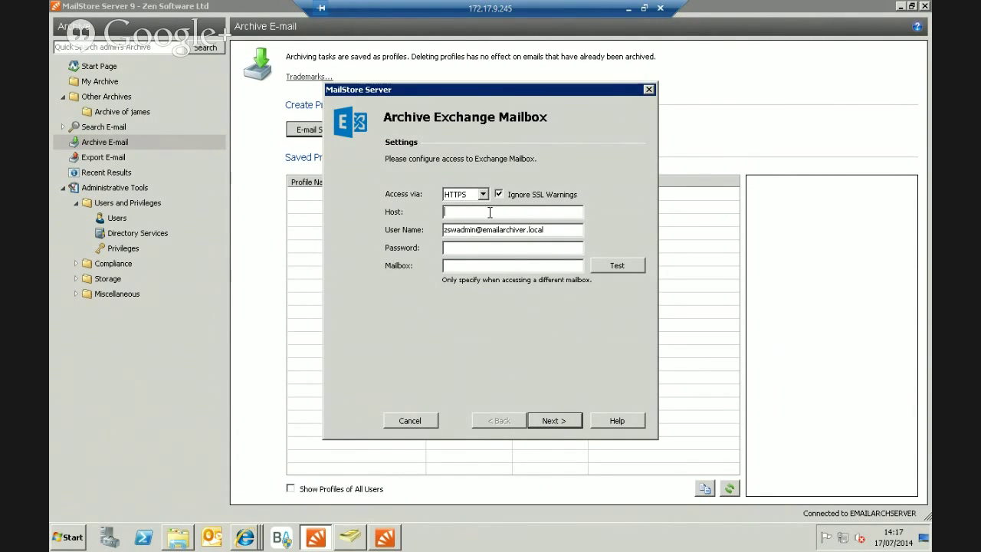
# Enter host outlook.office365.com, the mailbox e-mail address and password, and test the connection successfully.
pyautogui.hotkey('ctrl', 'v')
pyautogui.press('Tab')
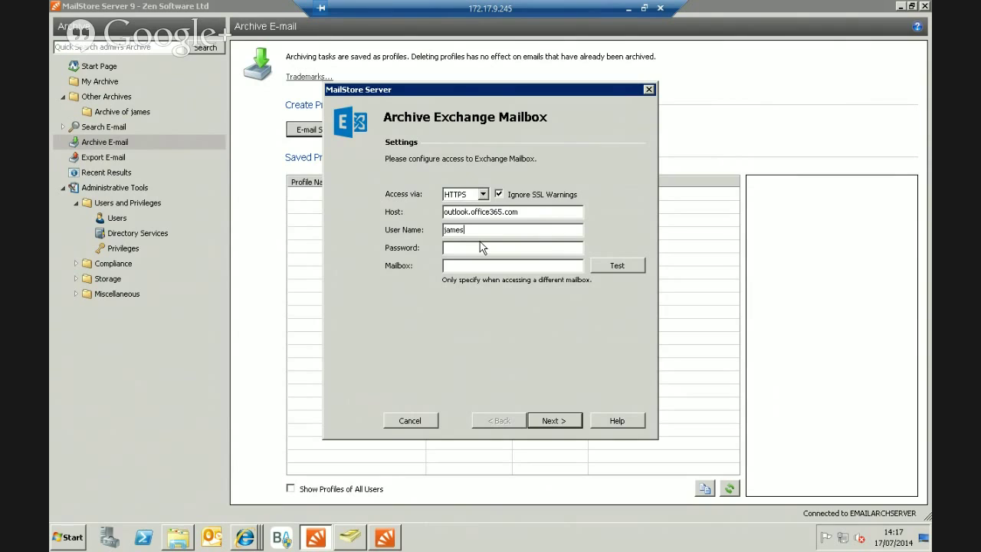
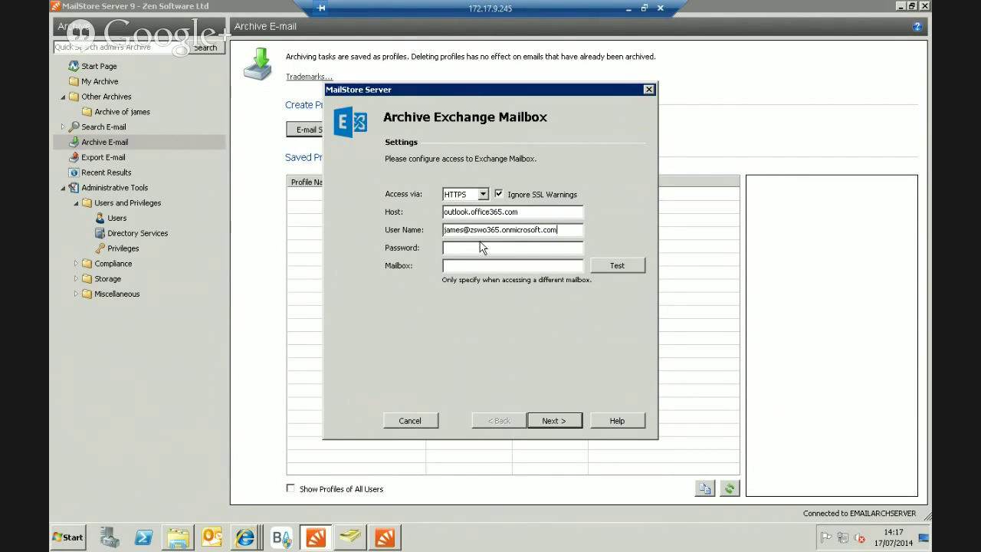
pyautogui.click(527, 249)
pyautogui.write('•••••••••')
pyautogui.click(625, 265)
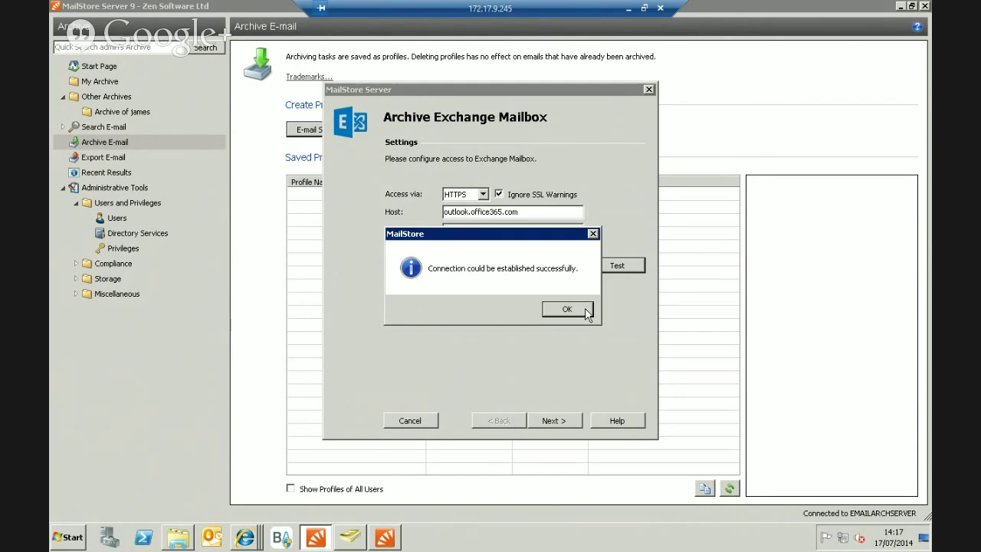
pyautogui.click(587, 312)
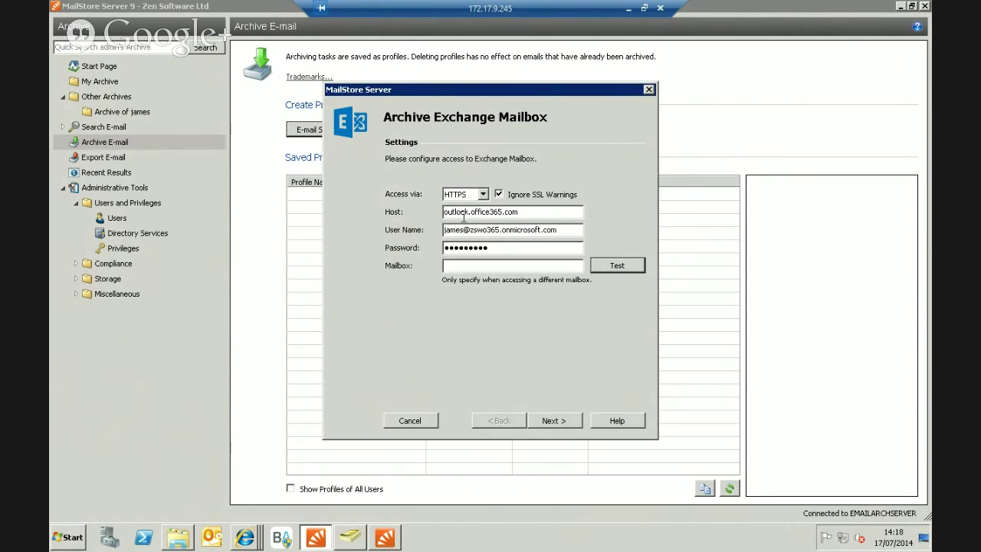
pyautogui.moveTo(541, 212); pyautogui.dragTo(445, 220)
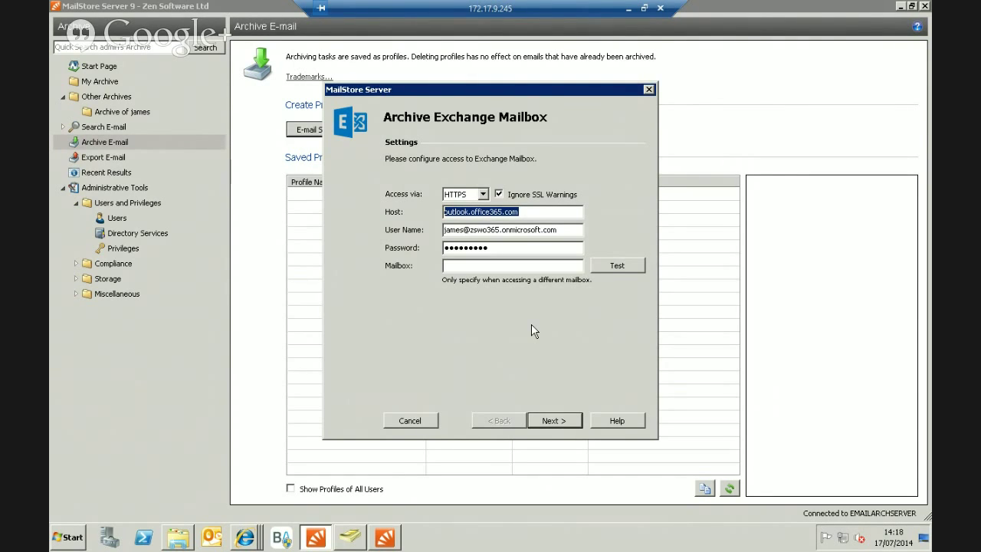
# In Advanced Settings, review the Folders selection and keep the default all-folders choice.
pyautogui.click(552, 424)
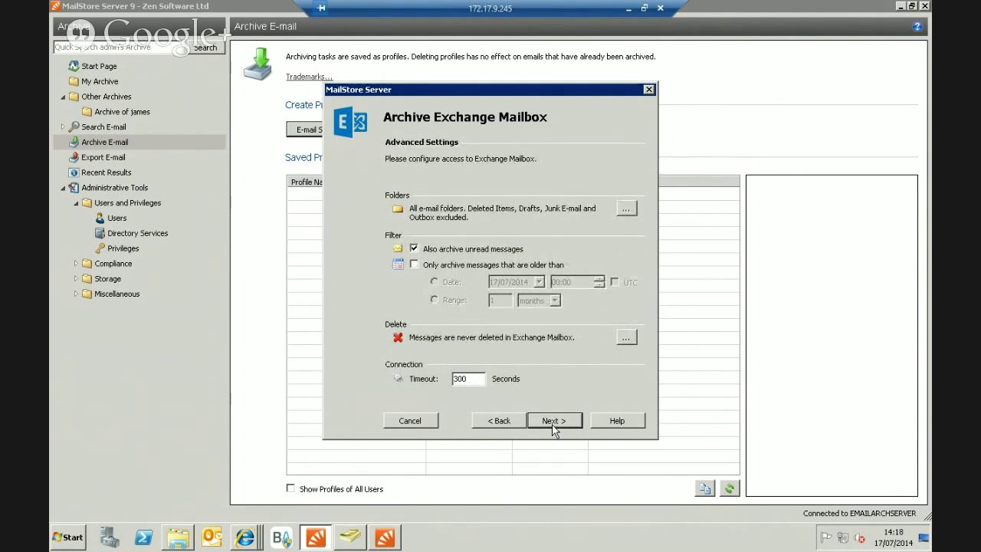
pyautogui.click(623, 208)
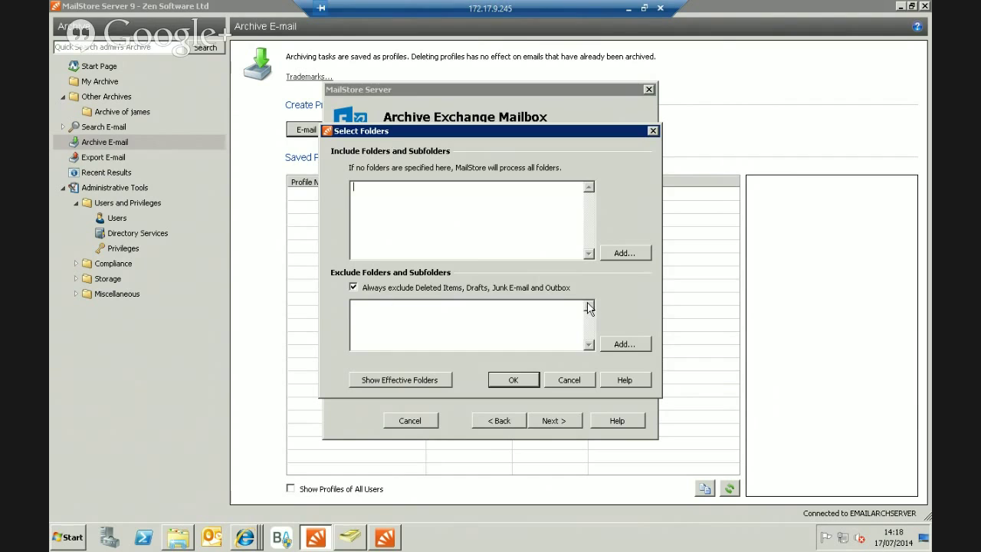
pyautogui.click(622, 254)
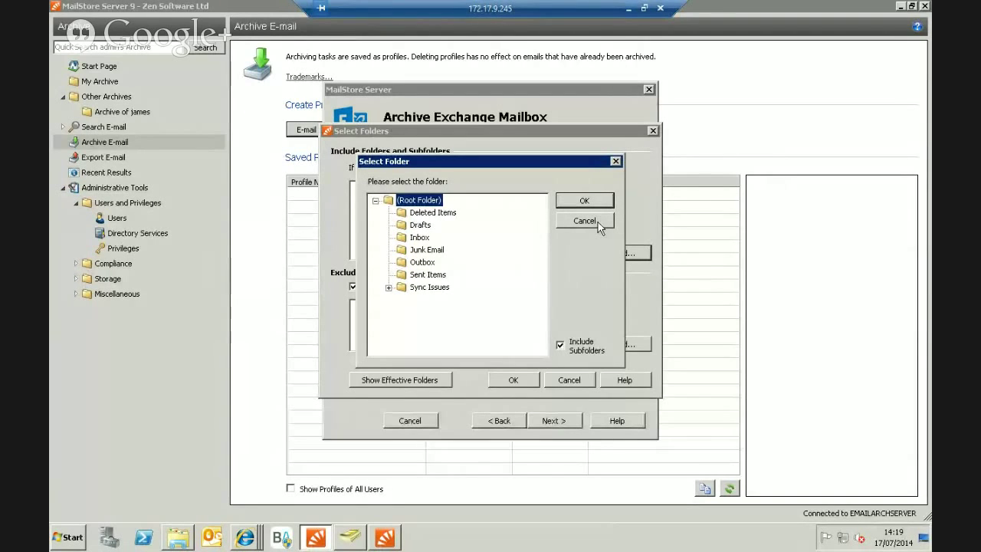
pyautogui.click(600, 224)
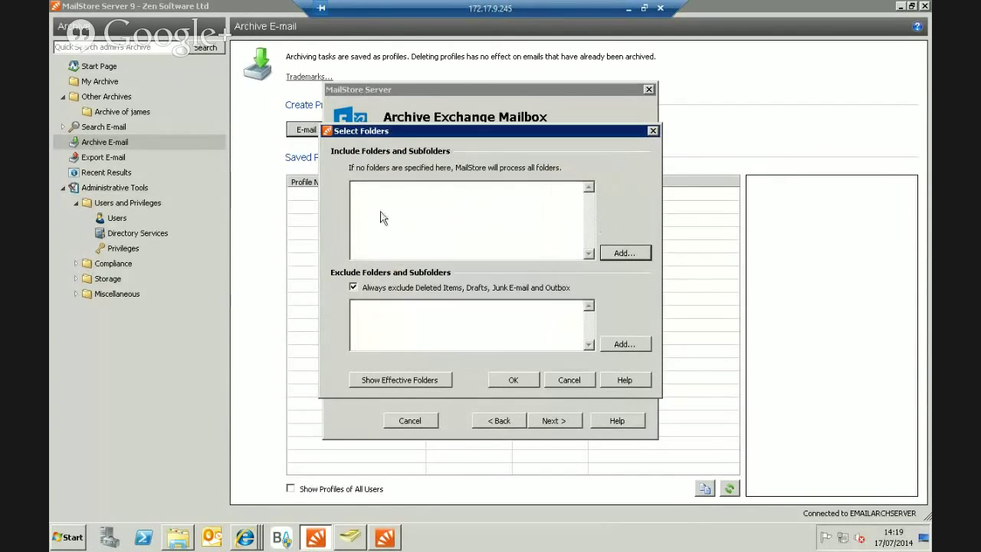
pyautogui.click(515, 380)
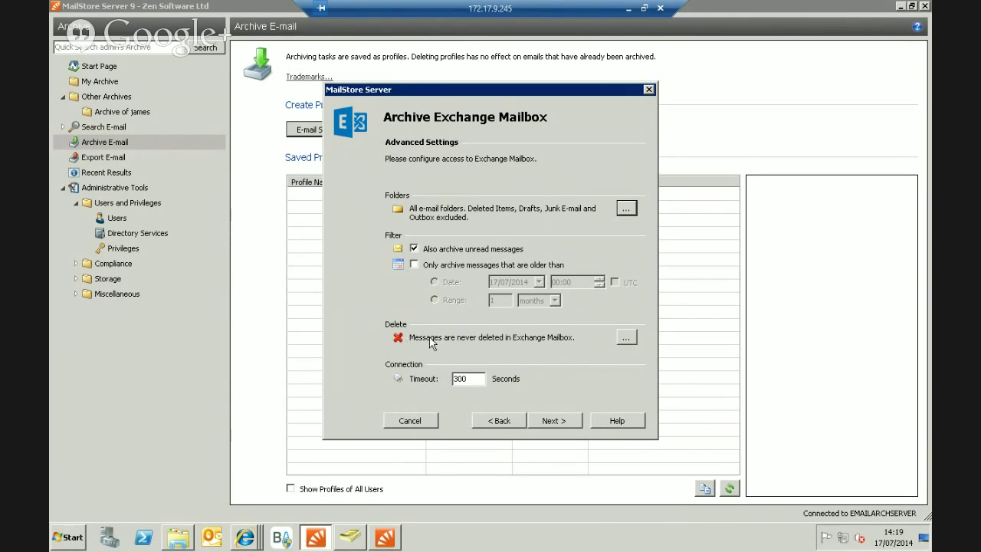
# Leave mailbox deletion set to never and continue to the Target Archive step.
pyautogui.click(625, 338)
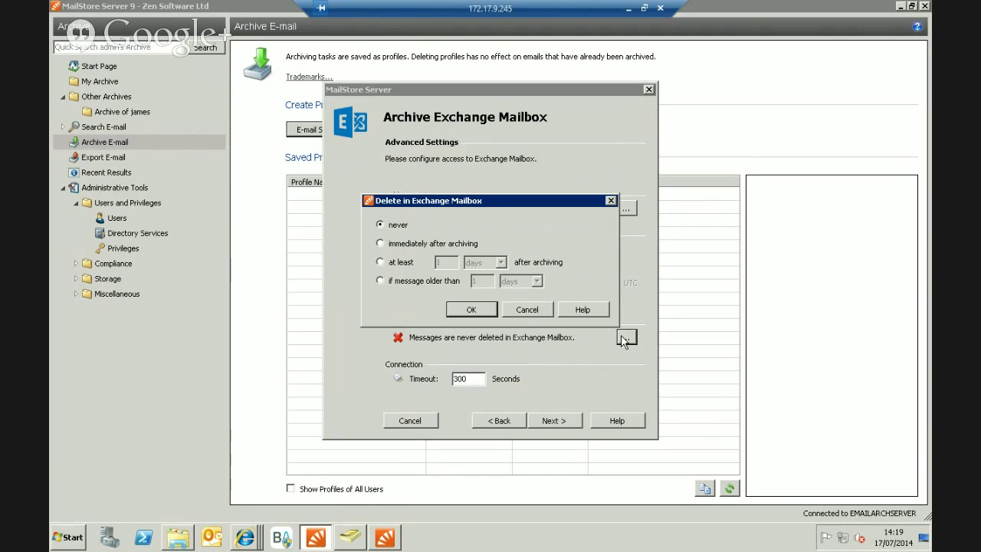
pyautogui.click(526, 310)
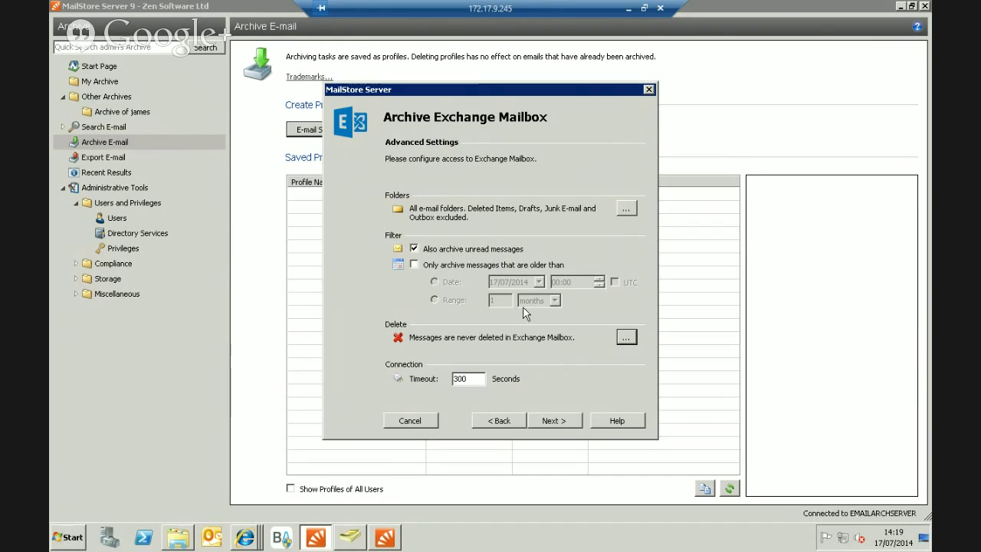
pyautogui.click(553, 421)
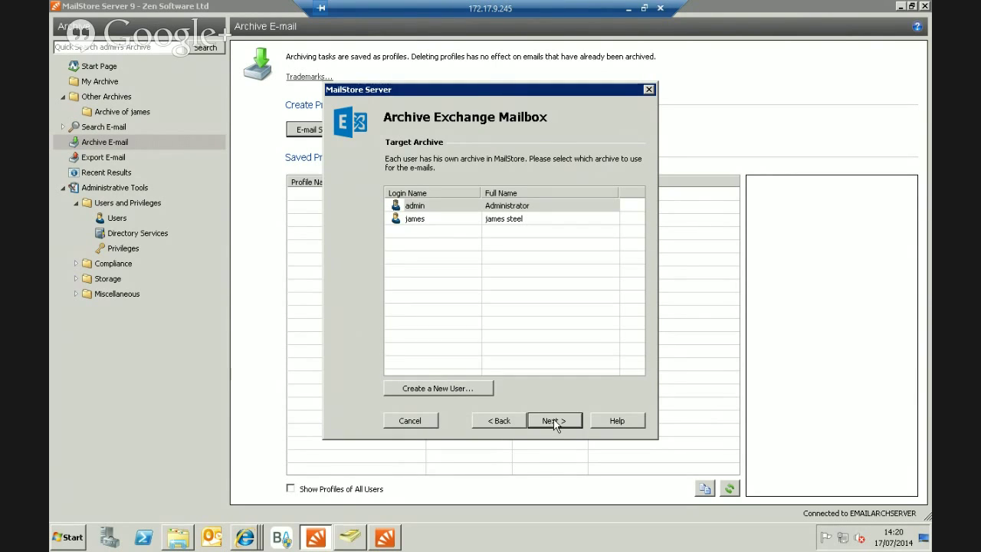
# Target the new user's archive, keep the default profile name, and finish to run archiving.
pyautogui.click(416, 220)
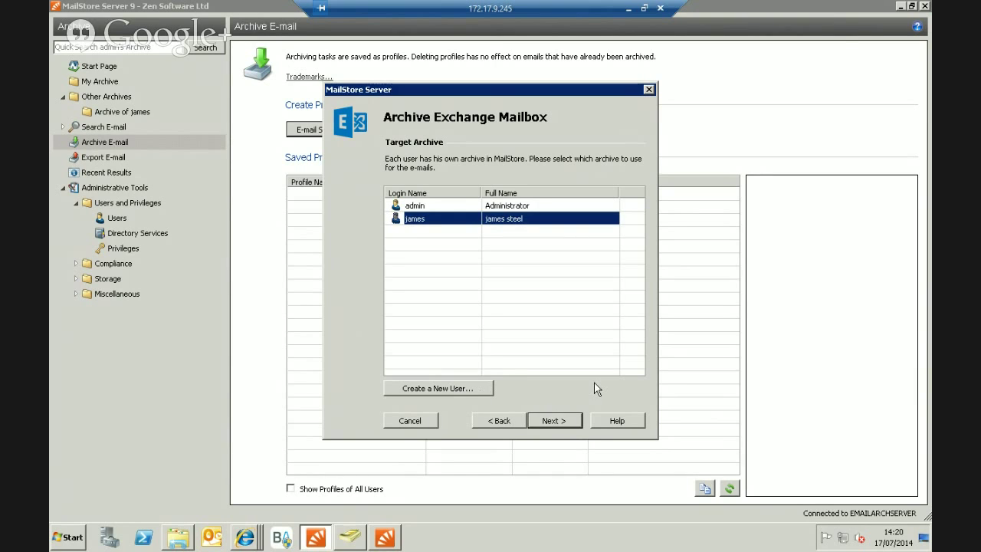
pyautogui.click(568, 420)
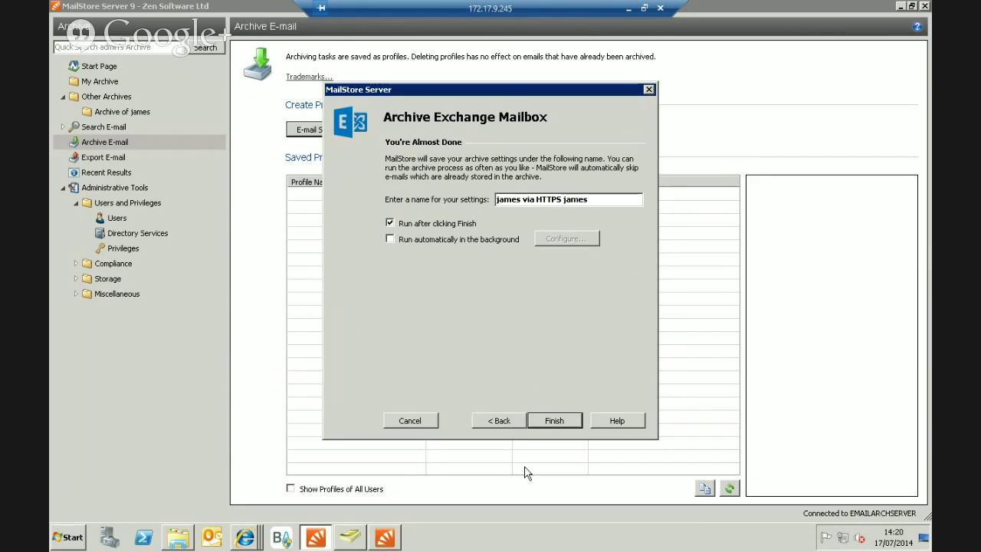
pyautogui.click(564, 419)
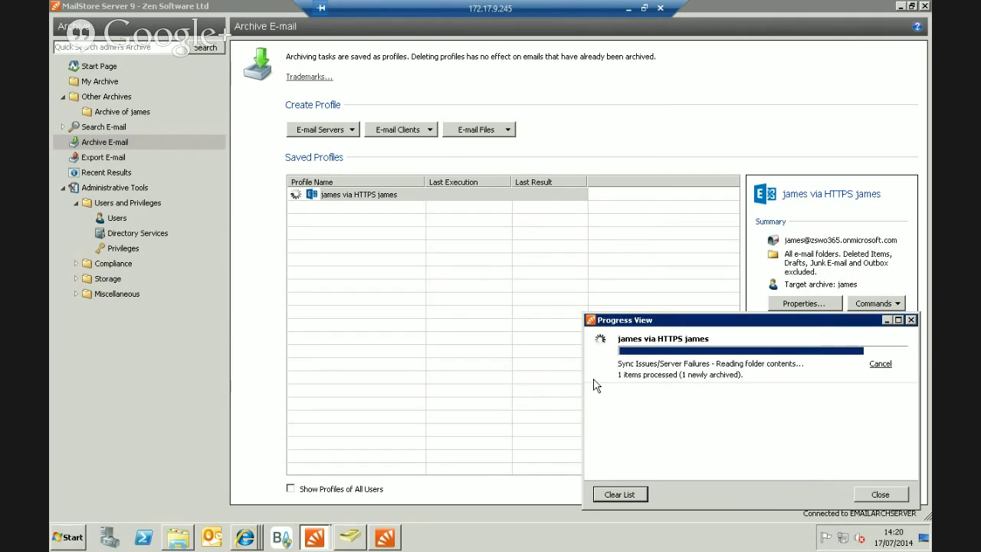
# View the archived Test message in the user's Exchange Inbox, then return to the archiving profiles.
pyautogui.click(911, 320)
pyautogui.click(119, 111)
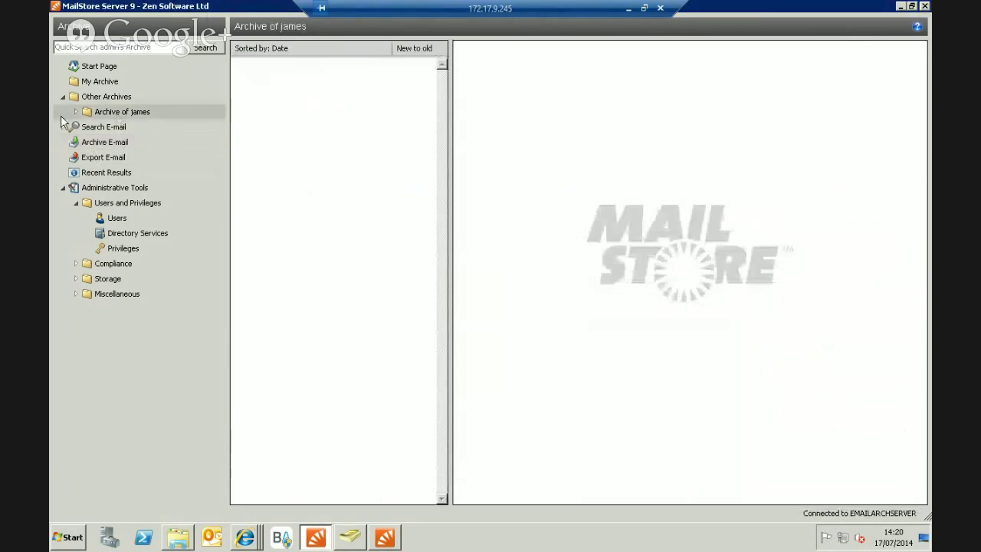
pyautogui.click(88, 126)
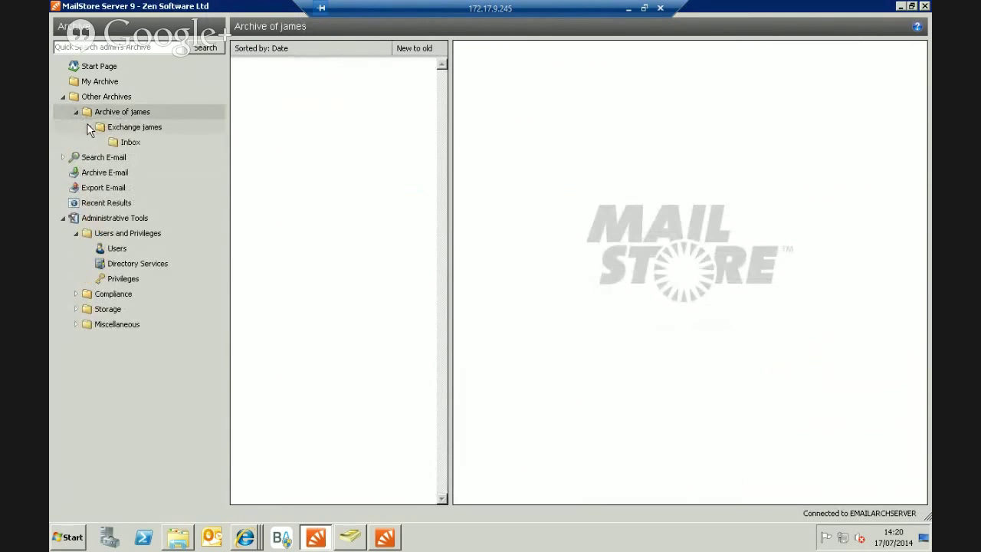
pyautogui.click(115, 142)
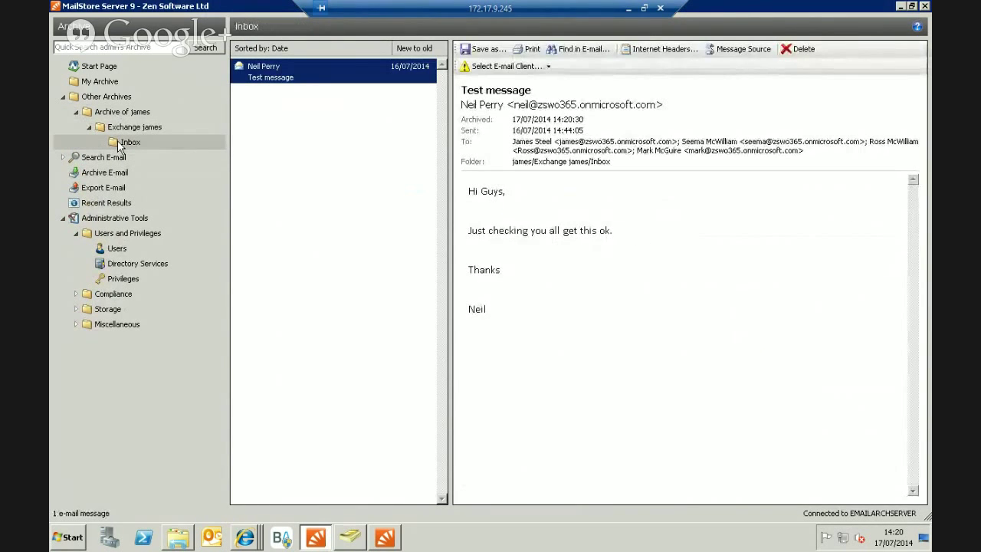
pyautogui.click(107, 96)
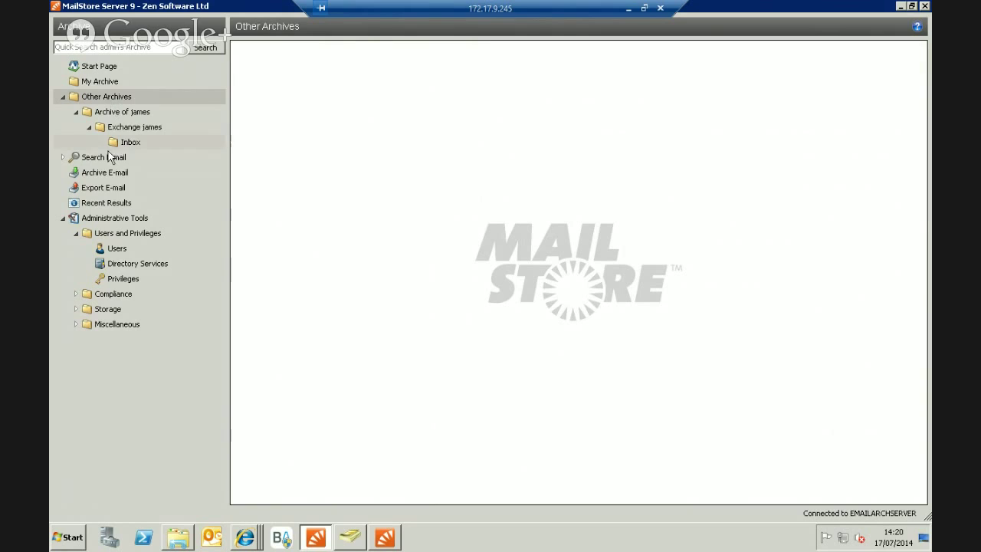
pyautogui.click(104, 176)
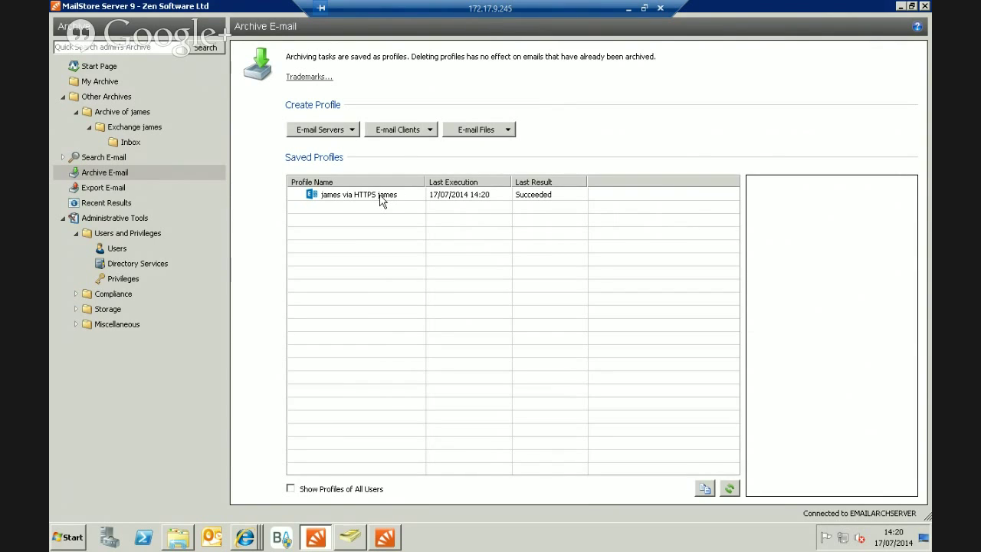
# Open the Exchange profile's Automatic Execution settings, keeping a 300-second wait with no excluded hours.
pyautogui.click(381, 201)
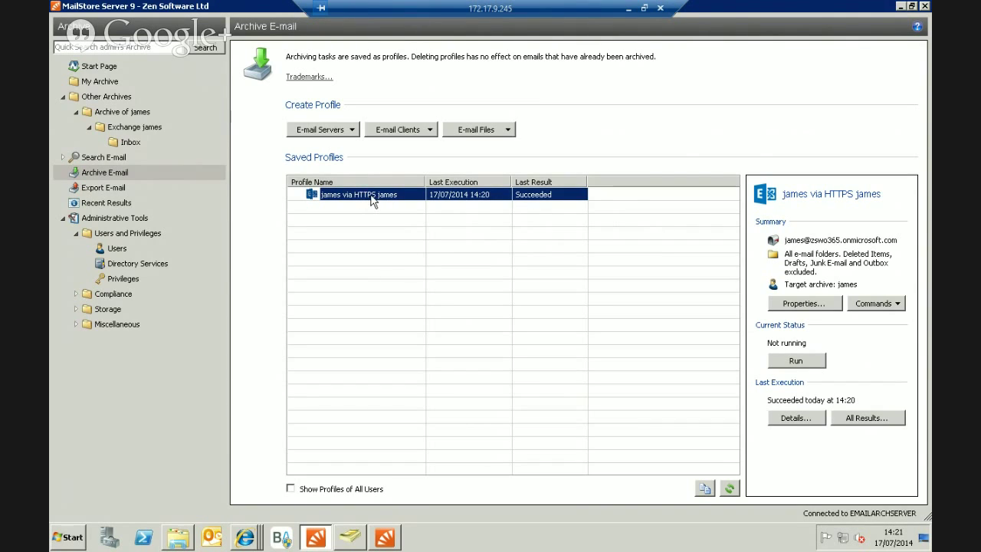
pyautogui.rightClick(366, 201)
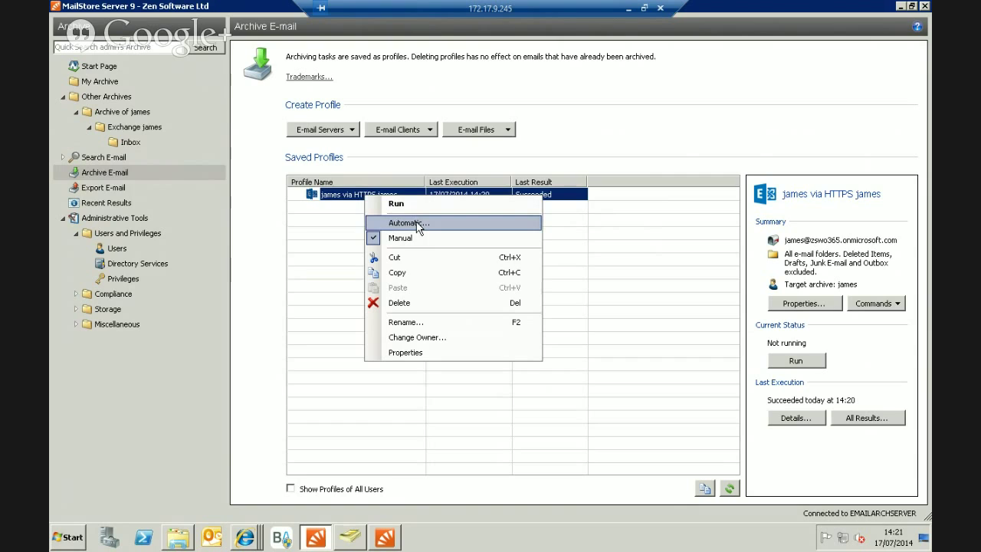
pyautogui.click(417, 224)
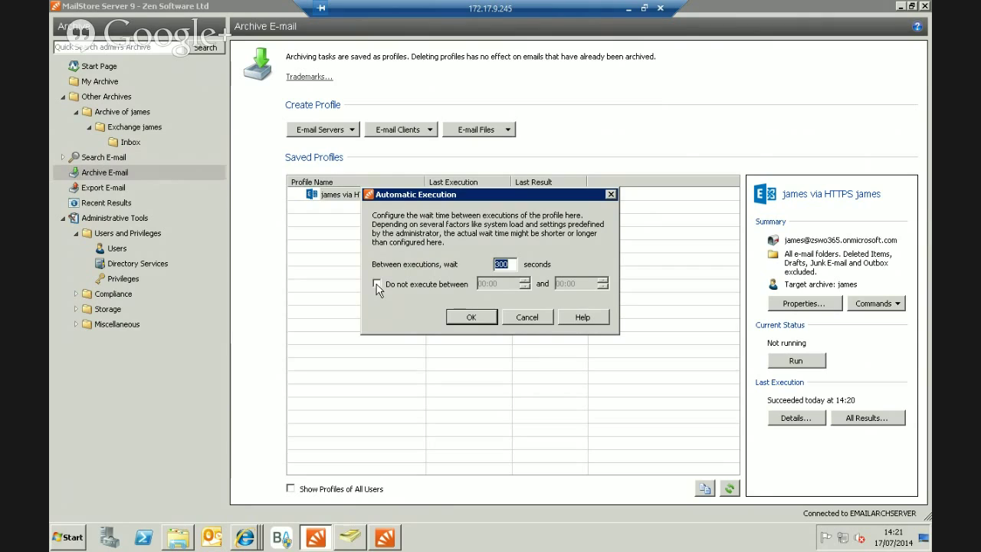
pyautogui.click(376, 283)
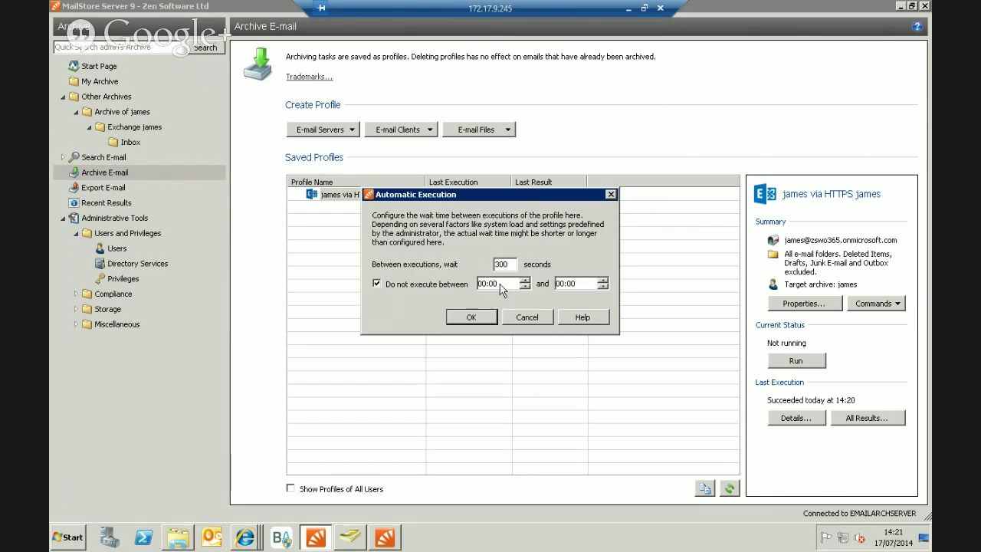
pyautogui.click(376, 284)
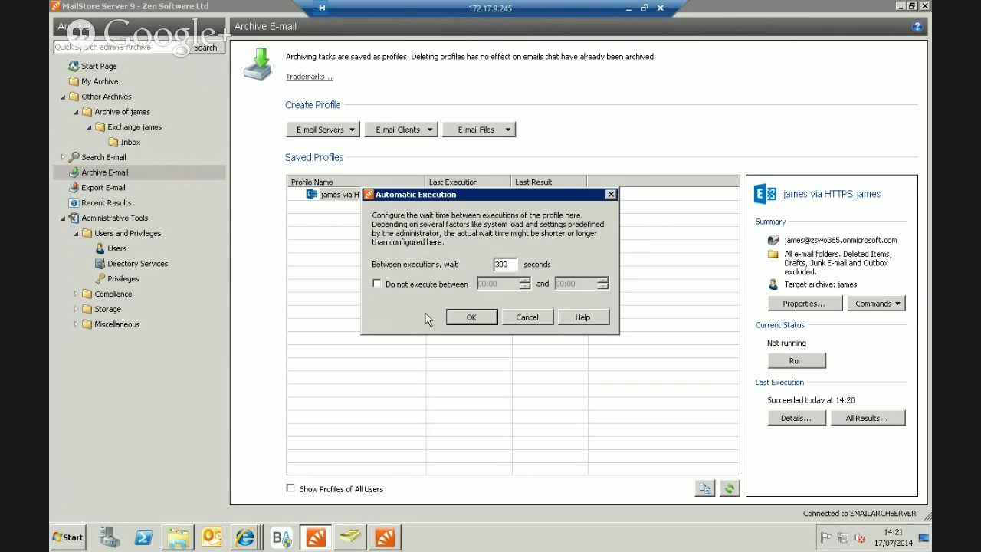
# Confirm automatic execution every 300 seconds so the profile shows Running (Waiting).
pyautogui.click(471, 317)
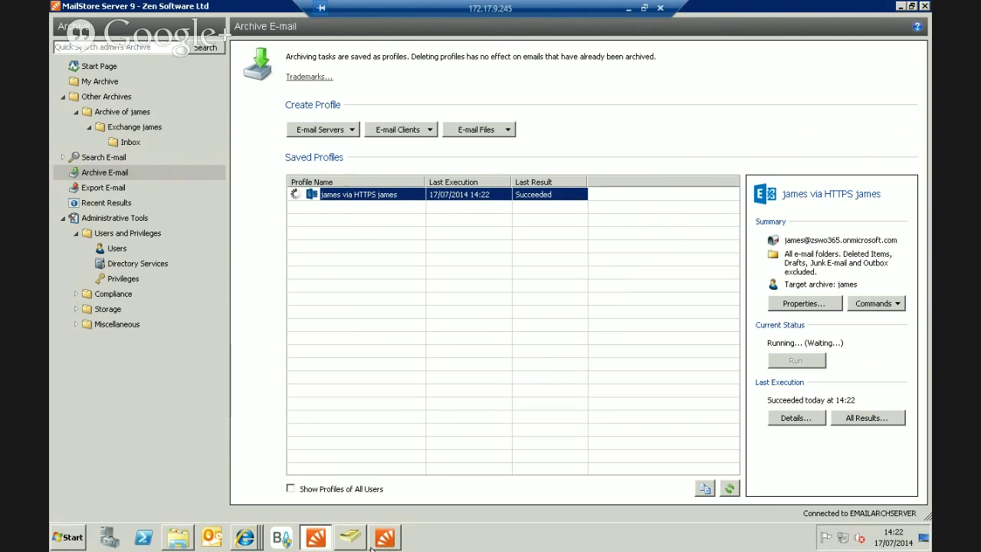
pyautogui.moveTo(251, 542)
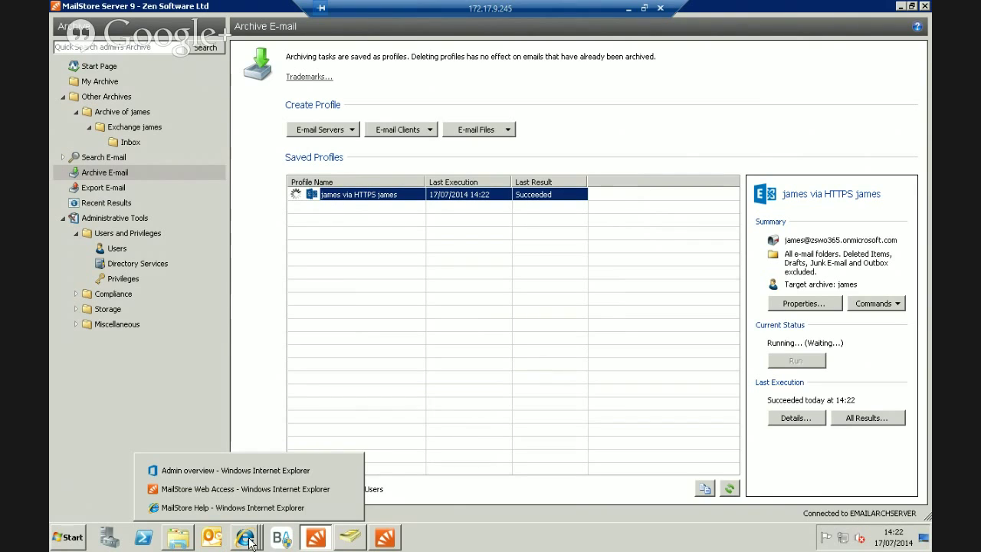
# Go from the Office 365 admin overview to the Exchange admin center.
pyautogui.click(241, 473)
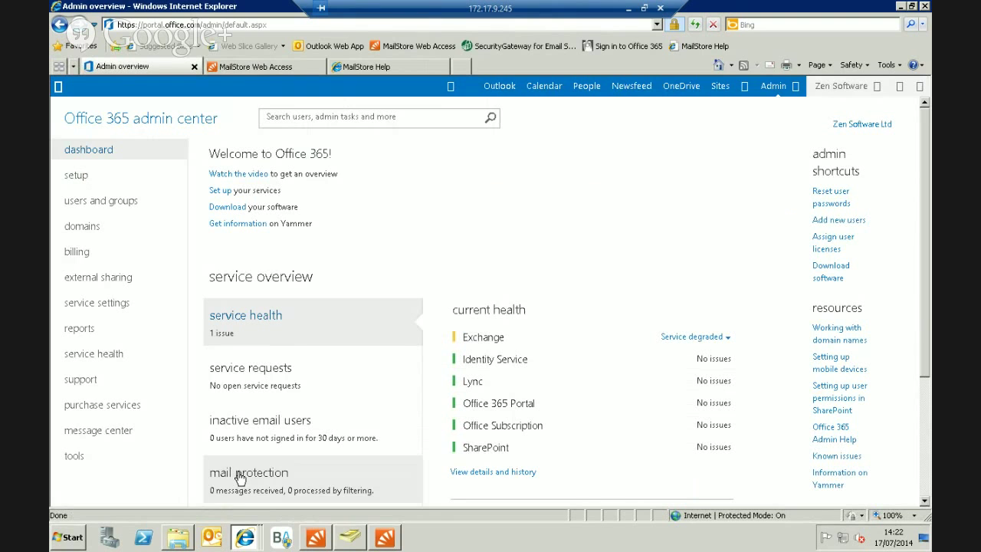
pyautogui.click(773, 86)
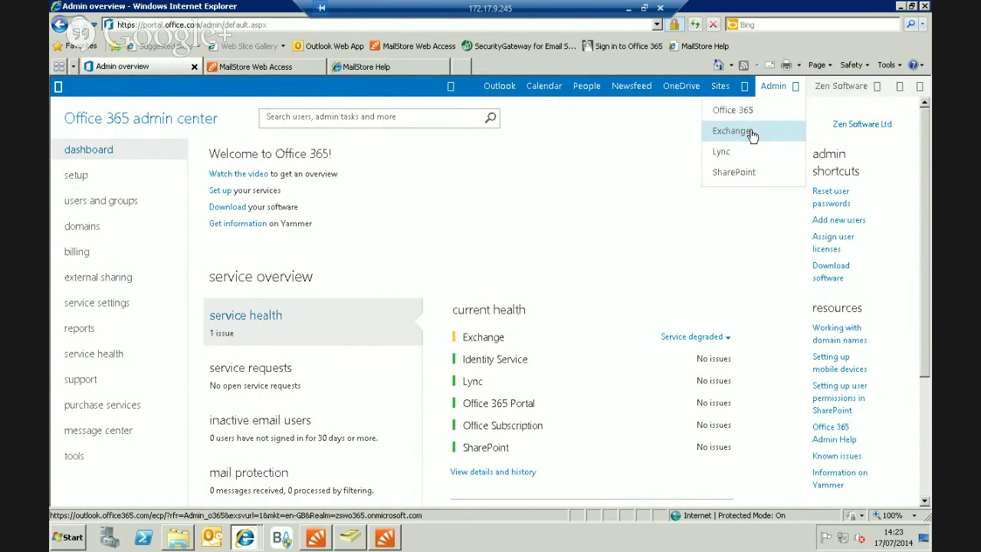
pyautogui.click(731, 131)
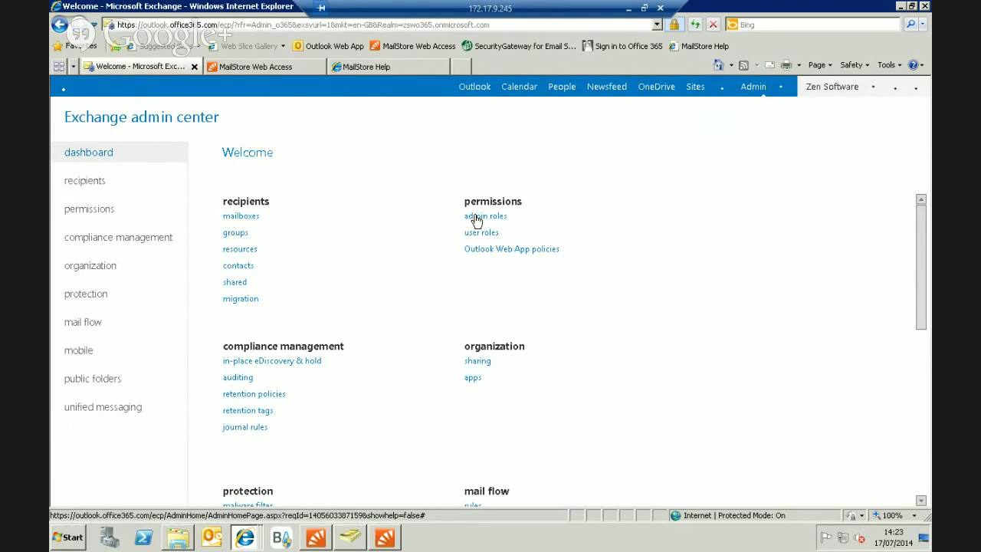
# Under permissions > admin roles, edit the 'mailstore impersonation' role group.
pyautogui.click(476, 218)
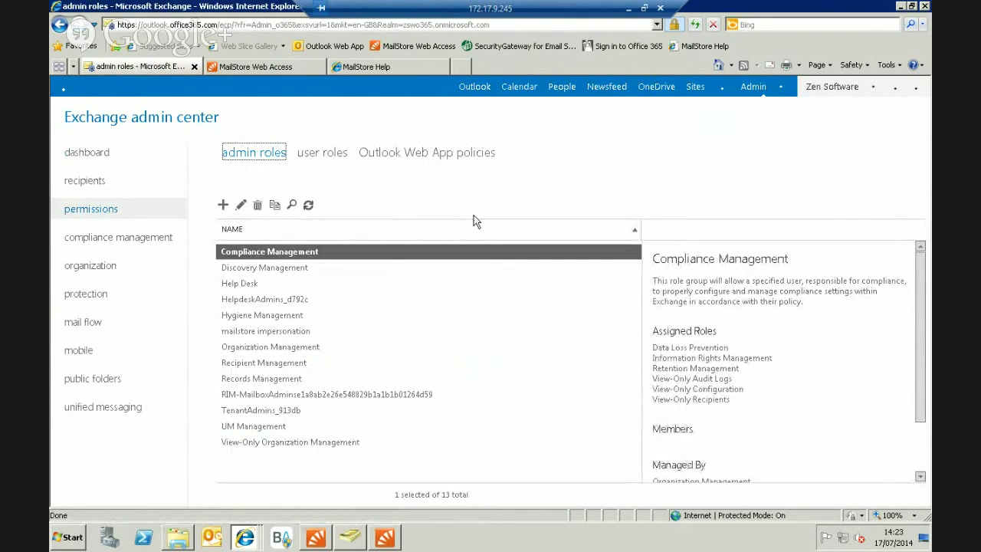
pyautogui.click(243, 333)
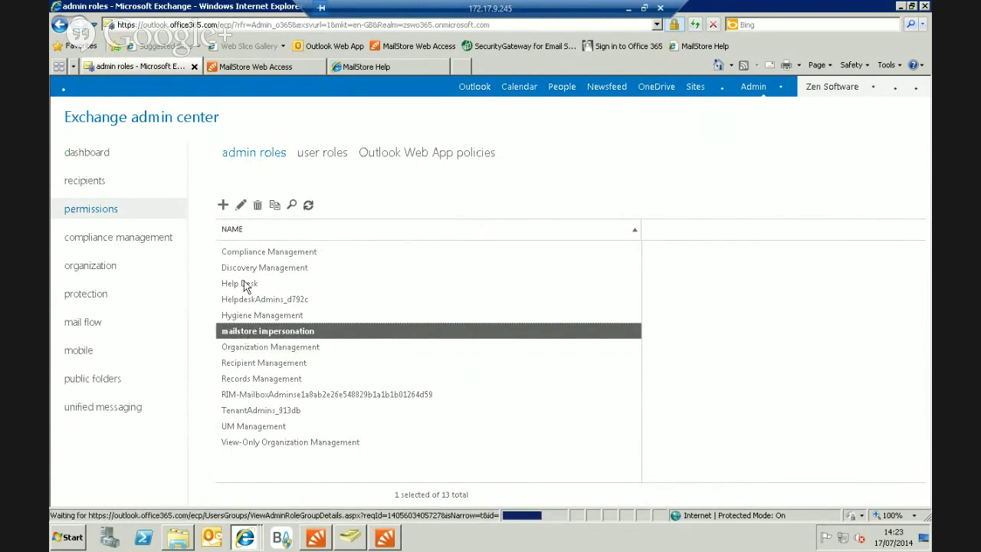
pyautogui.click(240, 206)
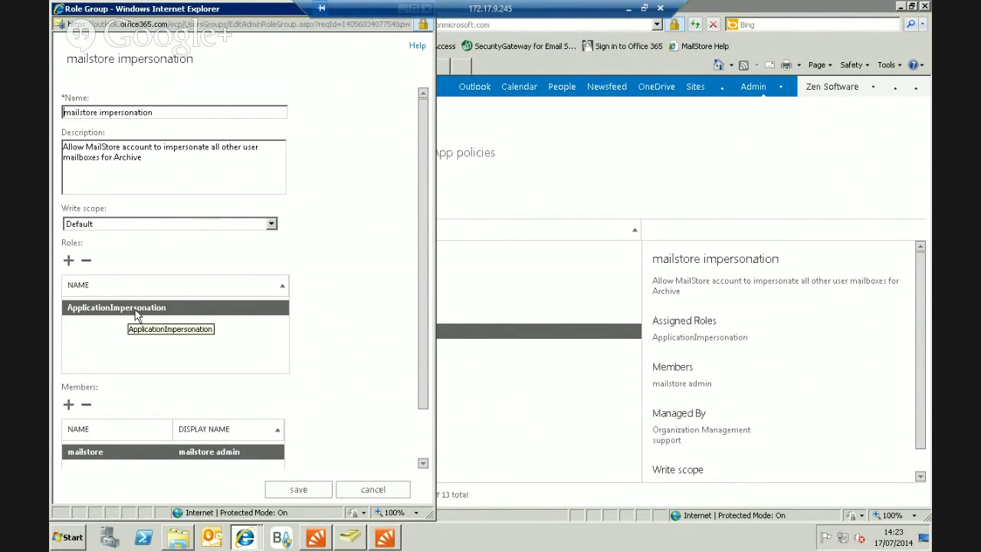
pyautogui.click(68, 262)
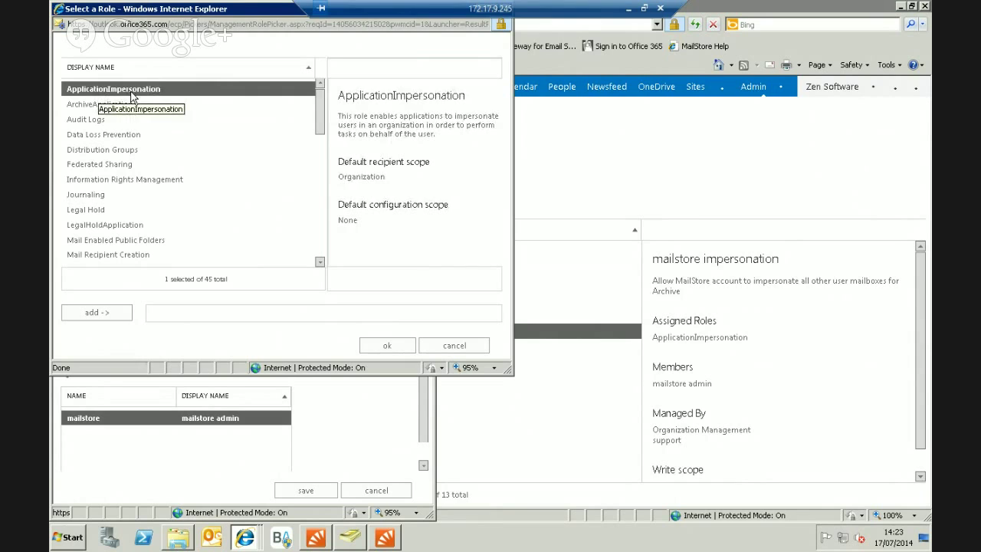
# Dismiss the role picker and cancel the 'mailstore impersonation' role group without changes.
pyautogui.click(59, 9)
pyautogui.click(69, 94)
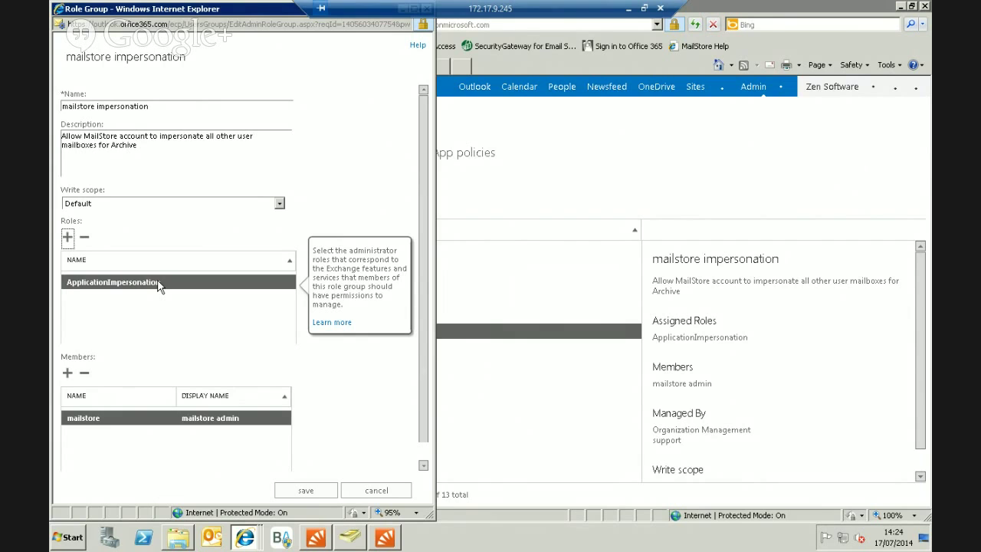
pyautogui.click(375, 494)
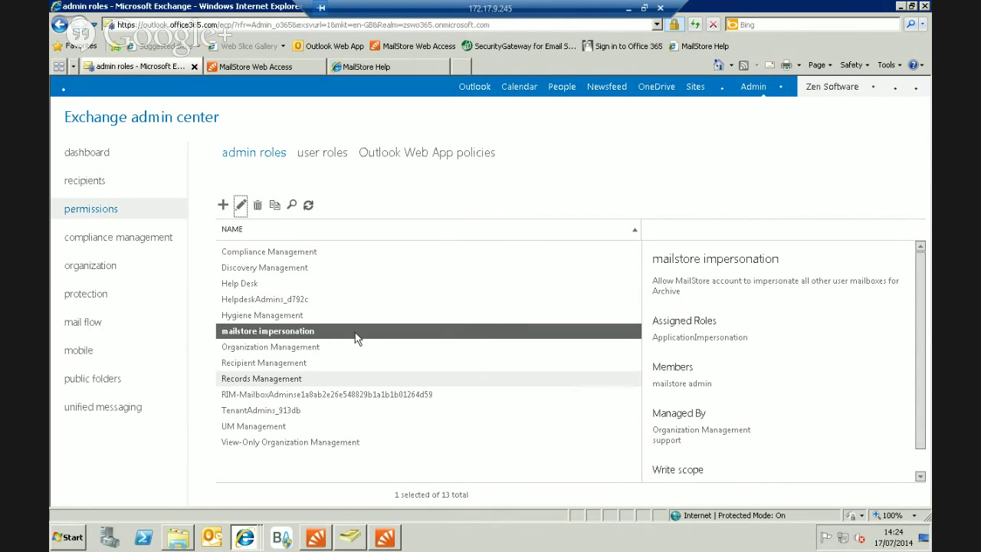
# Back in MailStore Server, go from Users to the Directory Services (Active Directory via LDAP) settings.
pyautogui.click(310, 541)
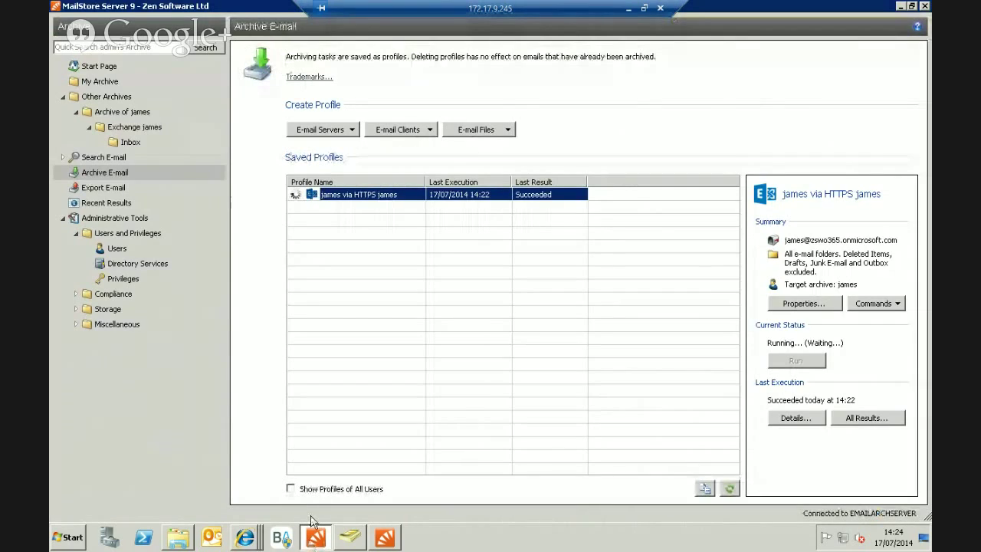
pyautogui.click(117, 251)
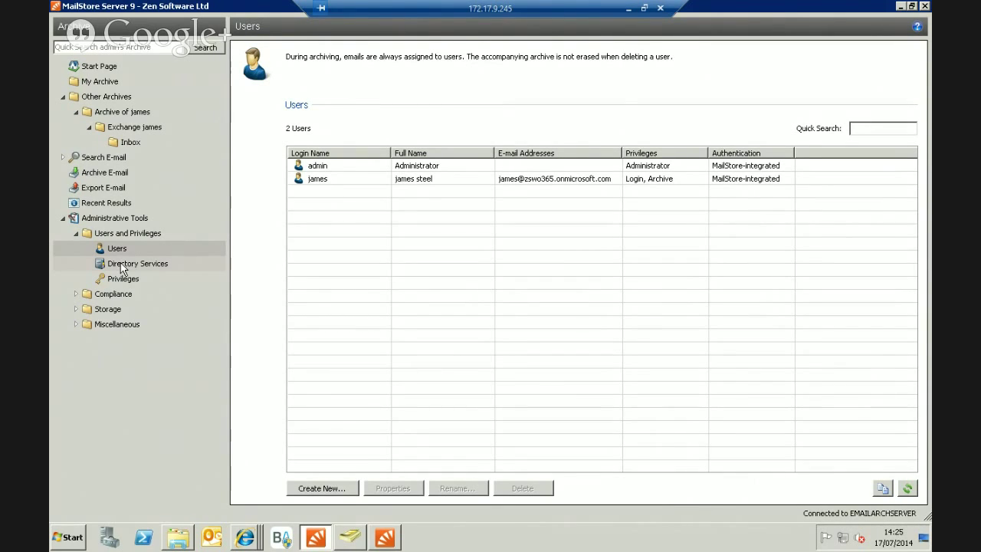
pyautogui.click(123, 264)
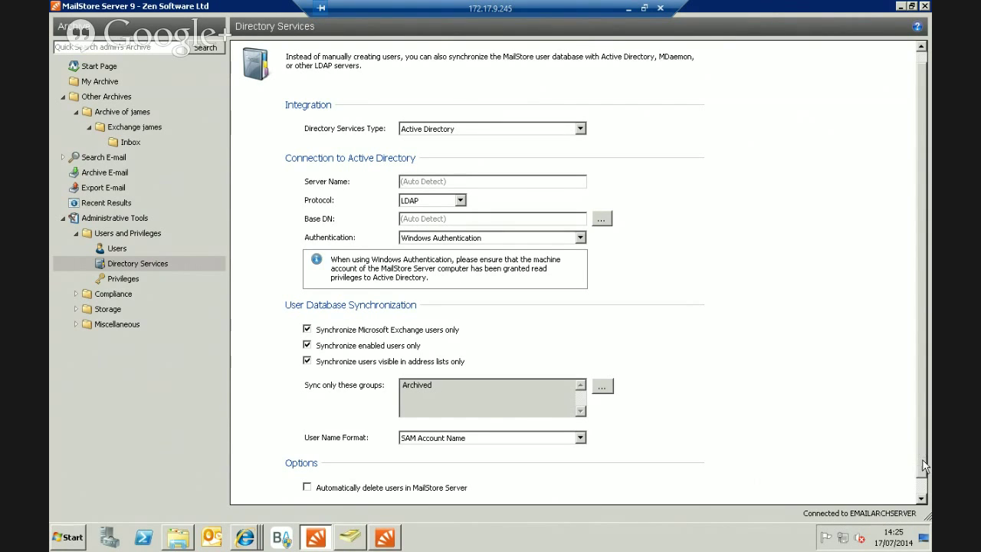
# Synchronize users from Active Directory, adding 4 users and modifying 1, then close the results.
pyautogui.click(927, 484)
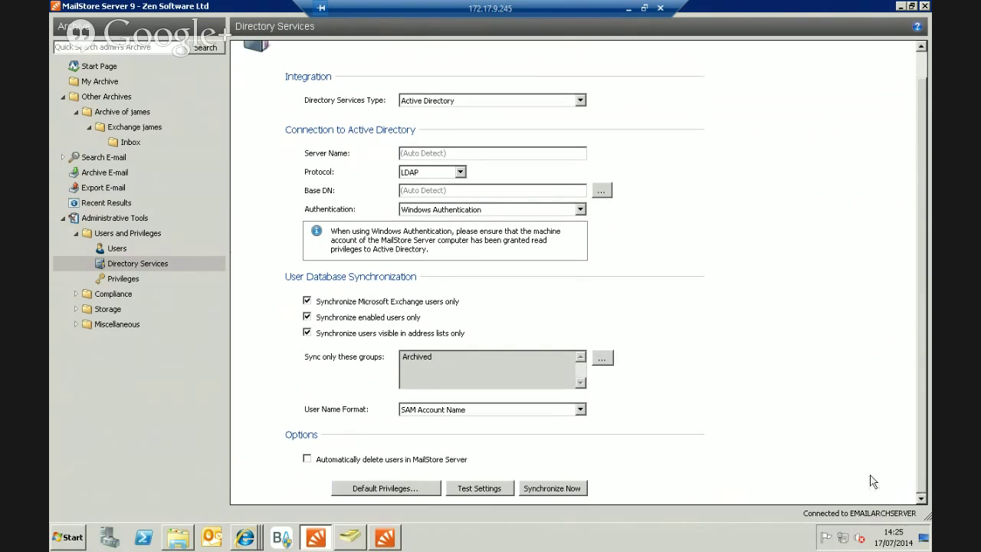
pyautogui.click(547, 489)
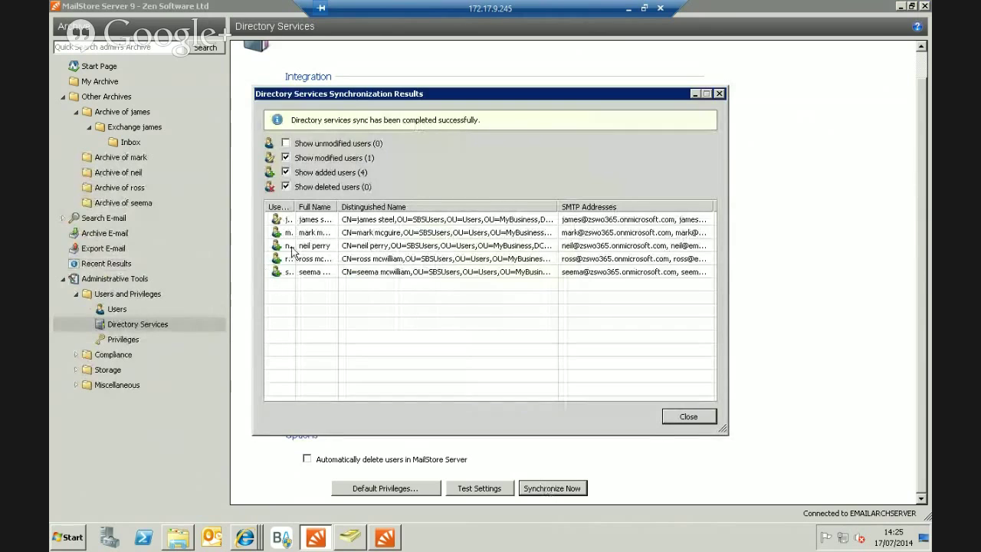
pyautogui.moveTo(297, 204); pyautogui.dragTo(336, 204)
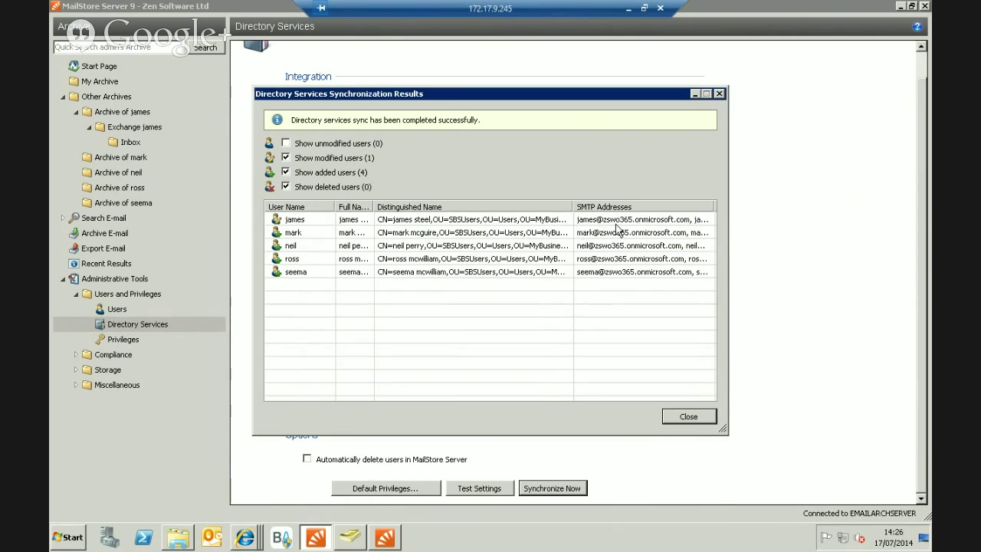
pyautogui.click(705, 418)
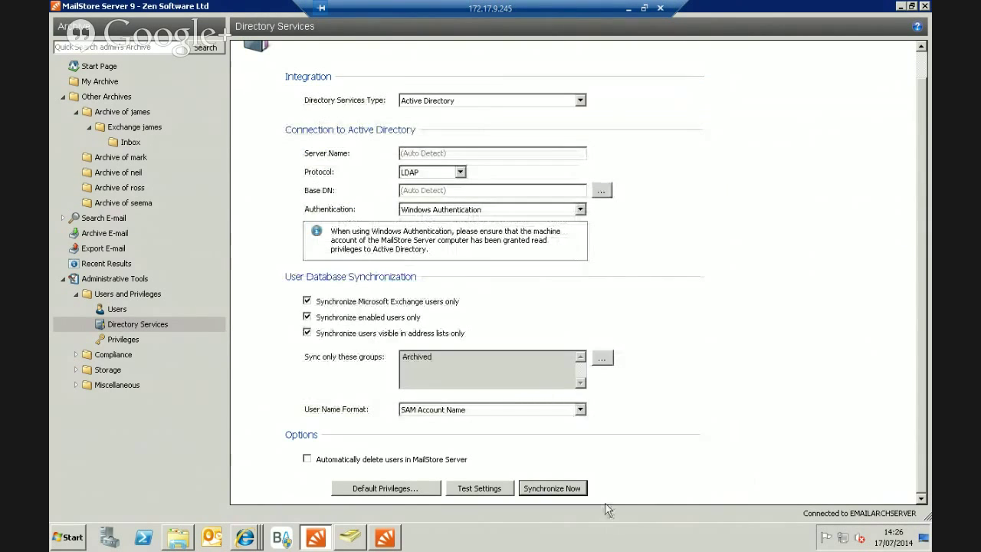
# Switch the remaining MailStore-integrated user's authentication to Directory Services.
pyautogui.click(120, 308)
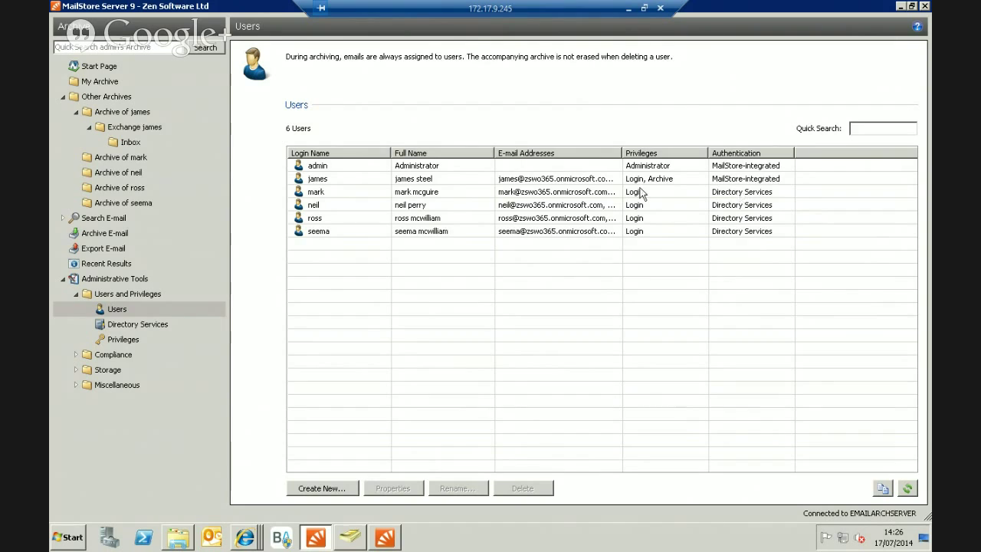
pyautogui.click(440, 178)
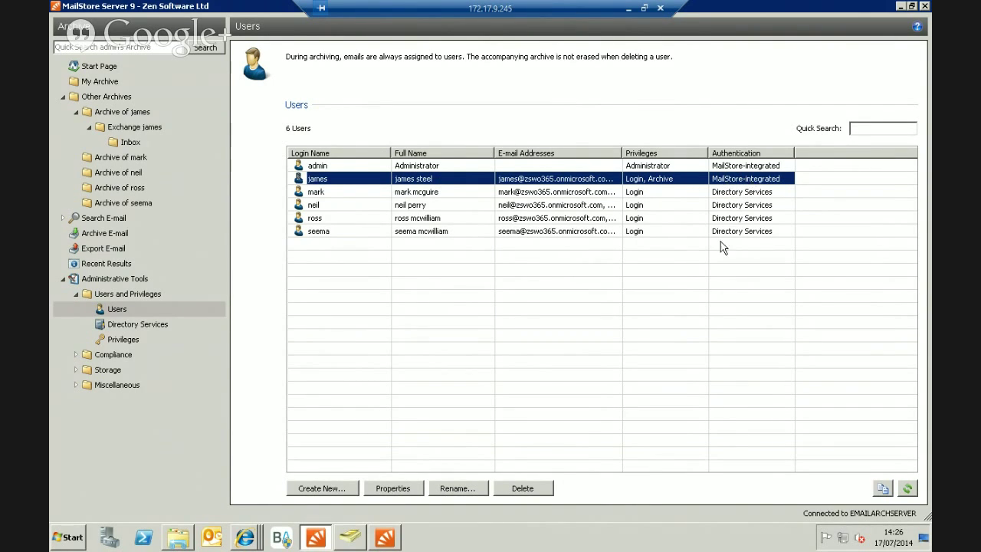
pyautogui.click(411, 491)
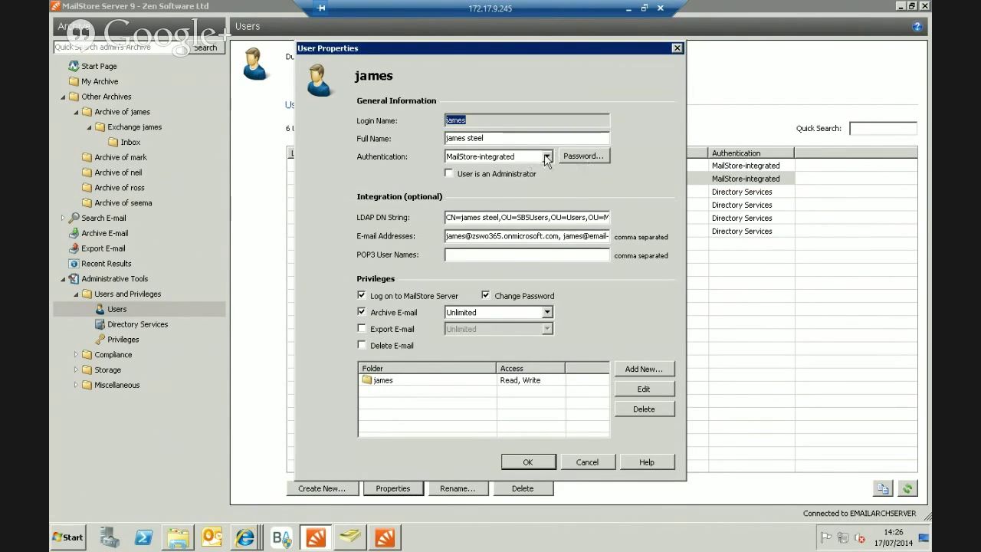
pyautogui.click(546, 156)
pyautogui.click(522, 176)
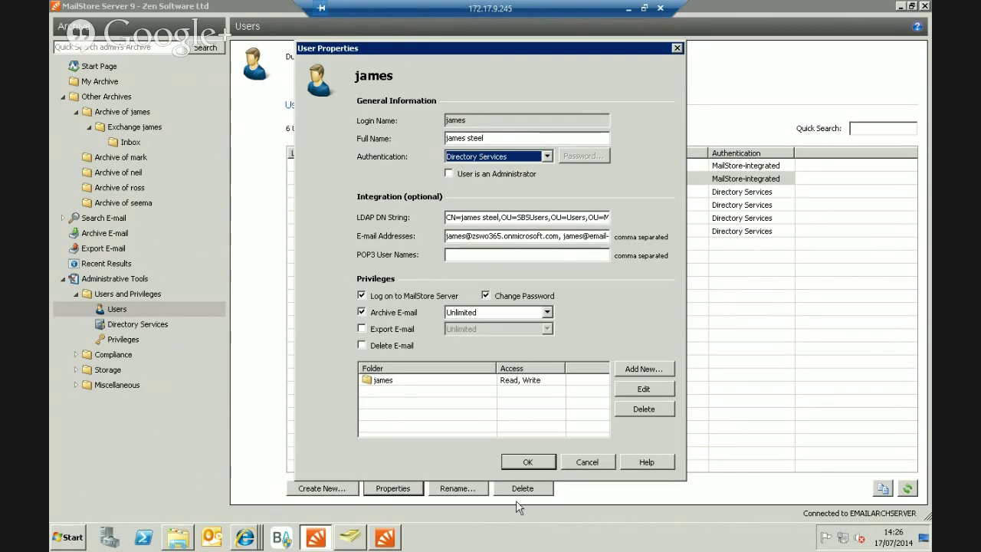
pyautogui.click(528, 460)
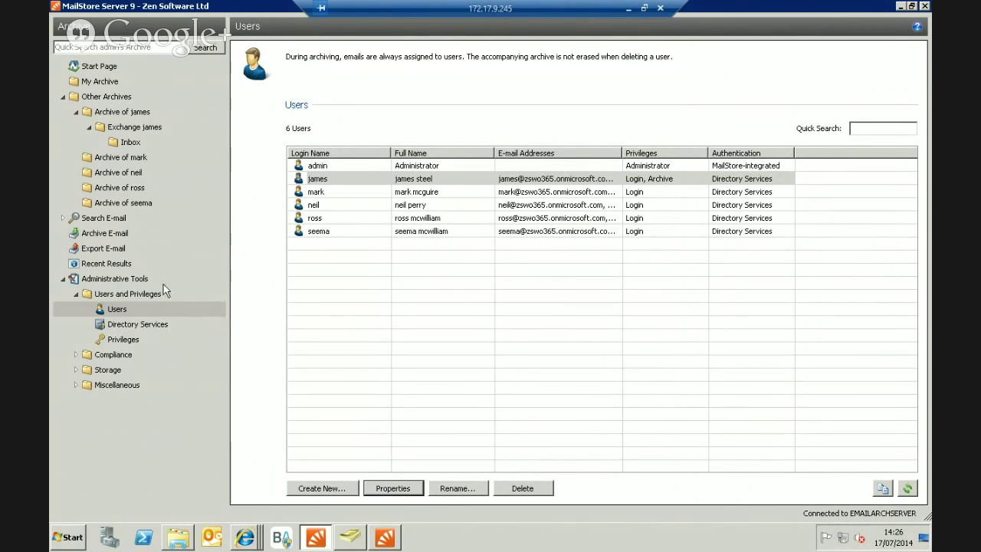
# Start a new Microsoft Exchange archiving profile for multiple mailboxes.
pyautogui.click(100, 238)
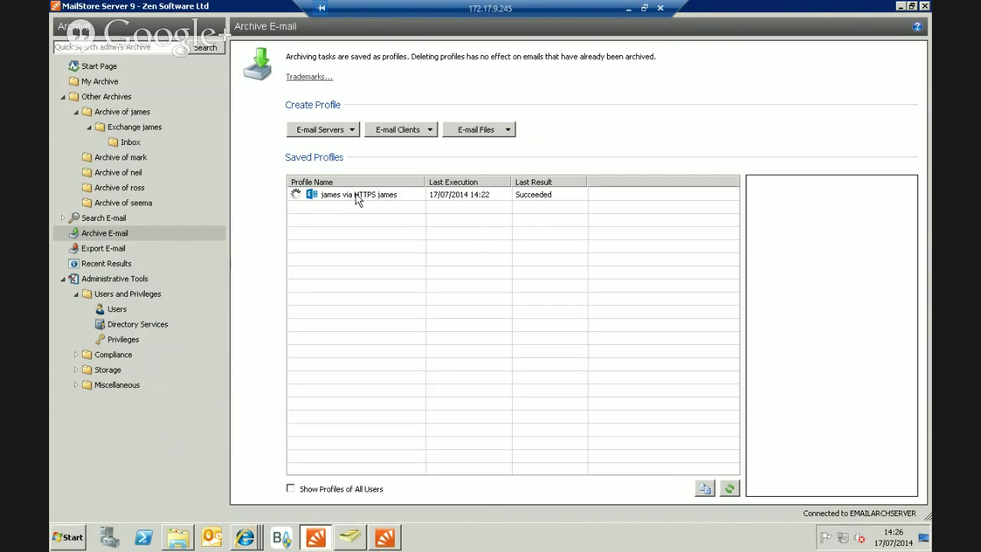
pyautogui.click(348, 132)
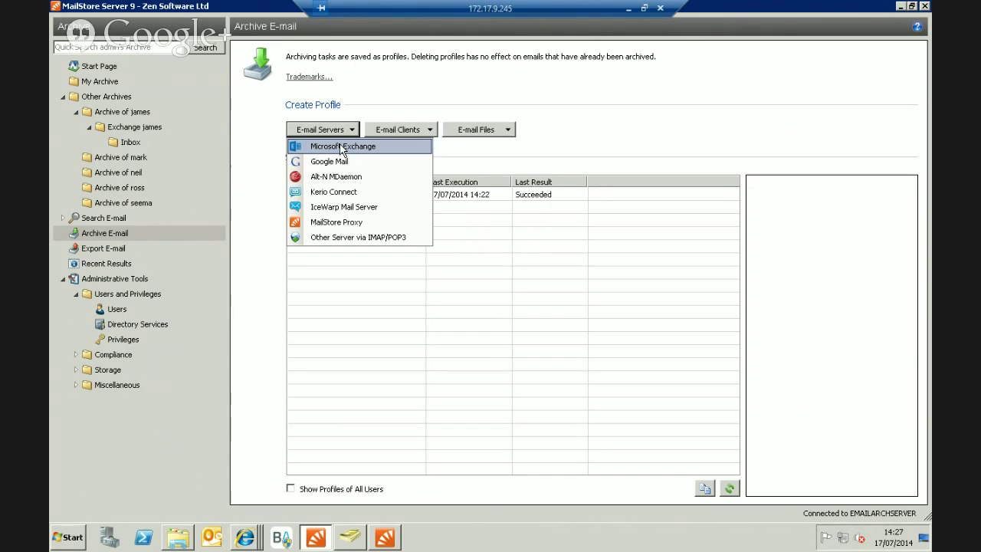
pyautogui.click(341, 147)
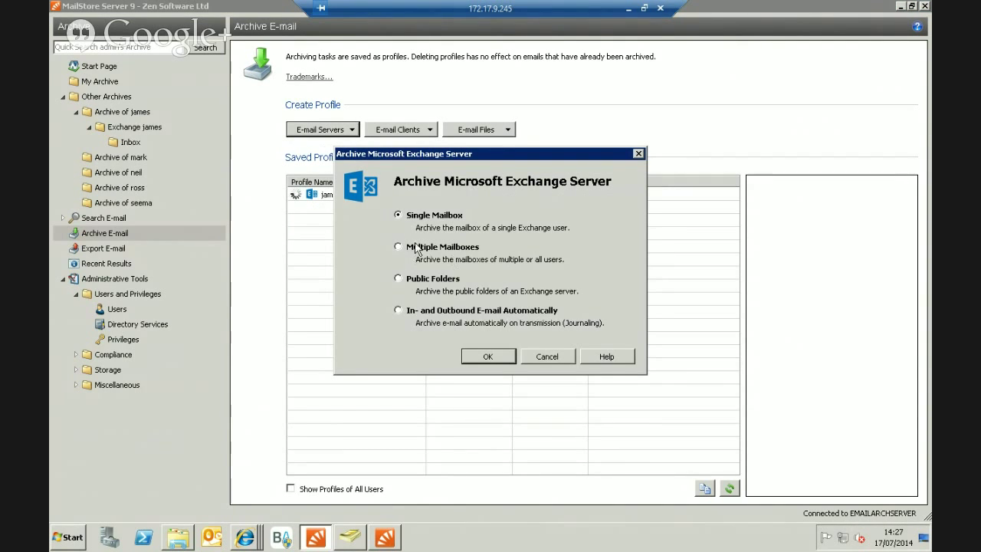
pyautogui.click(398, 247)
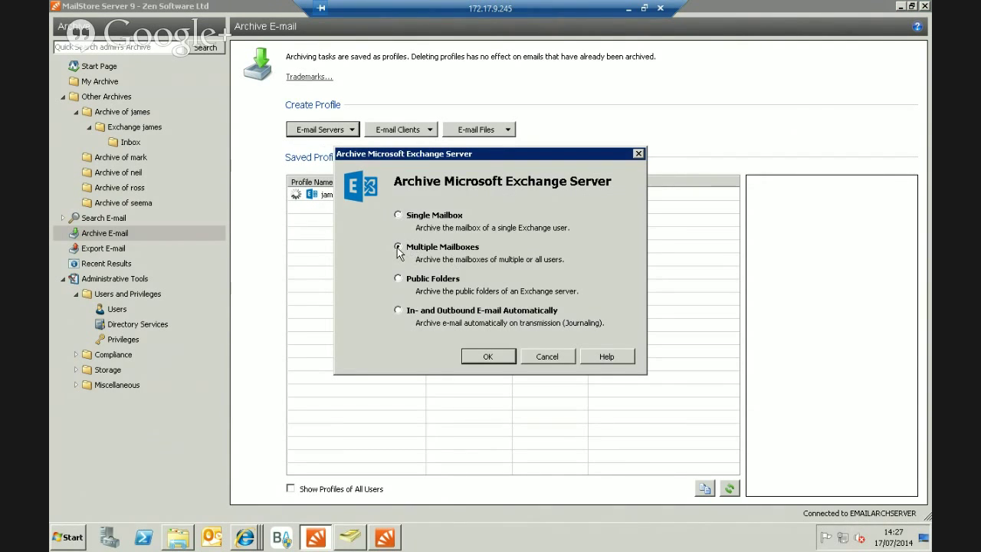
pyautogui.click(488, 356)
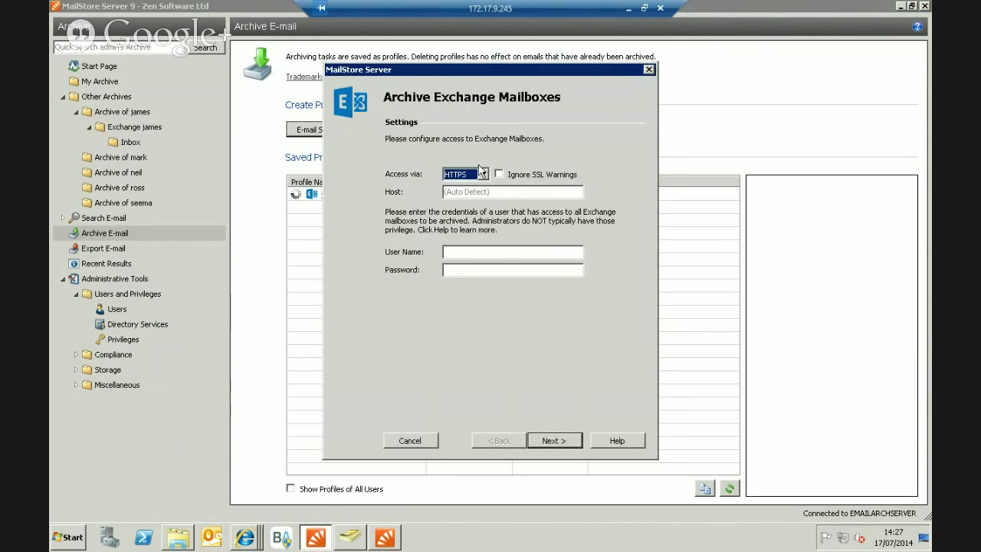
# Enter host outlook.office365.com plus the service account's user name and password, then continue.
pyautogui.click(496, 192)
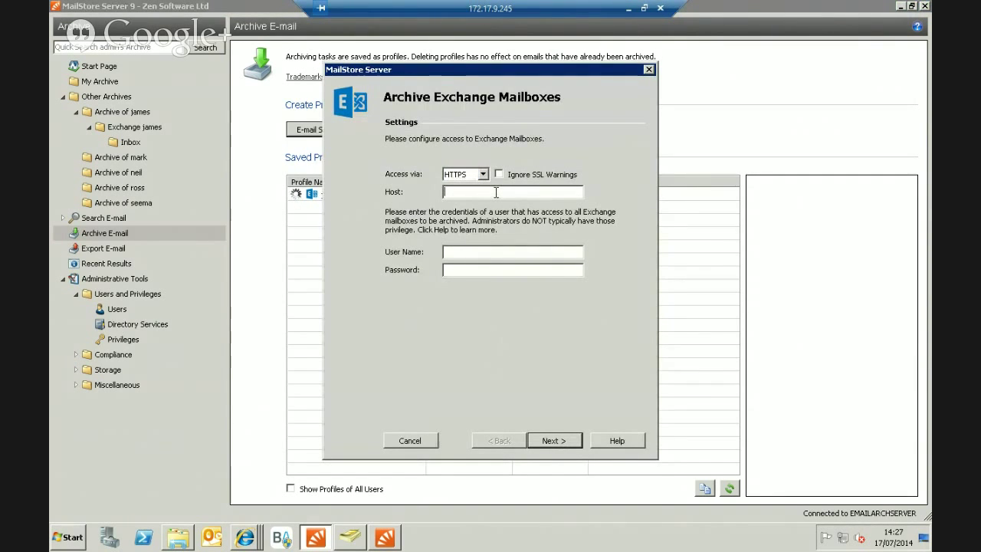
pyautogui.write('outlook')
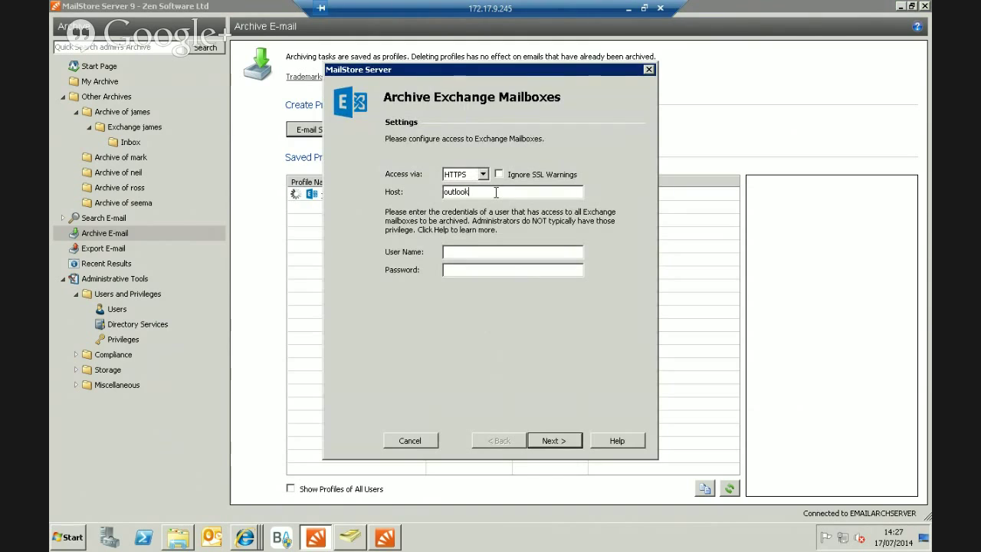
pyautogui.write('.office')
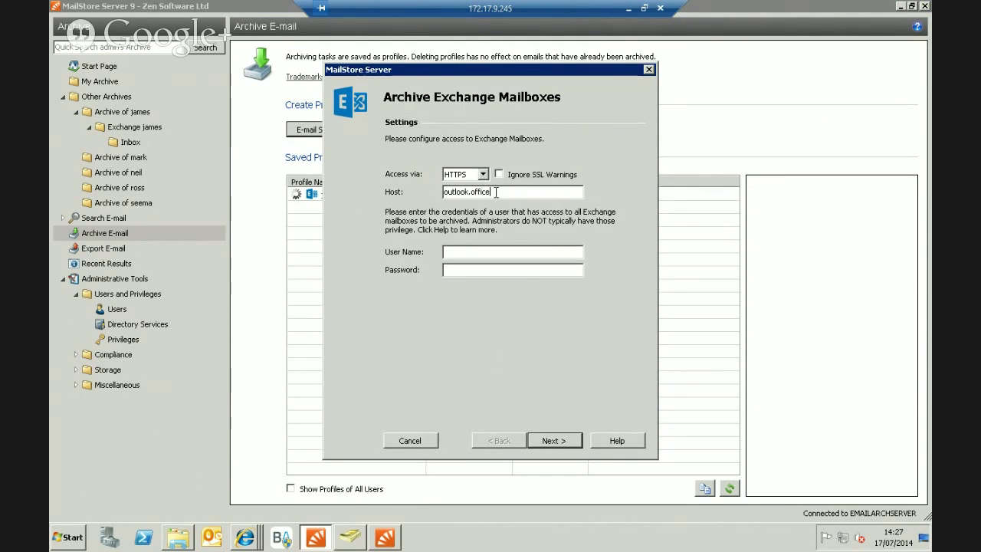
pyautogui.write('365.com')
pyautogui.click(484, 254)
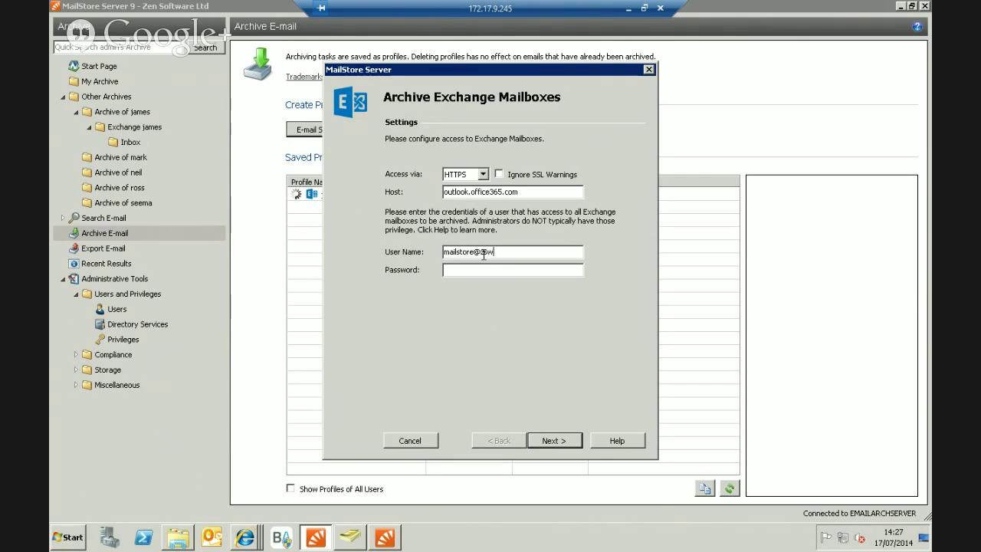
pyautogui.click(473, 269)
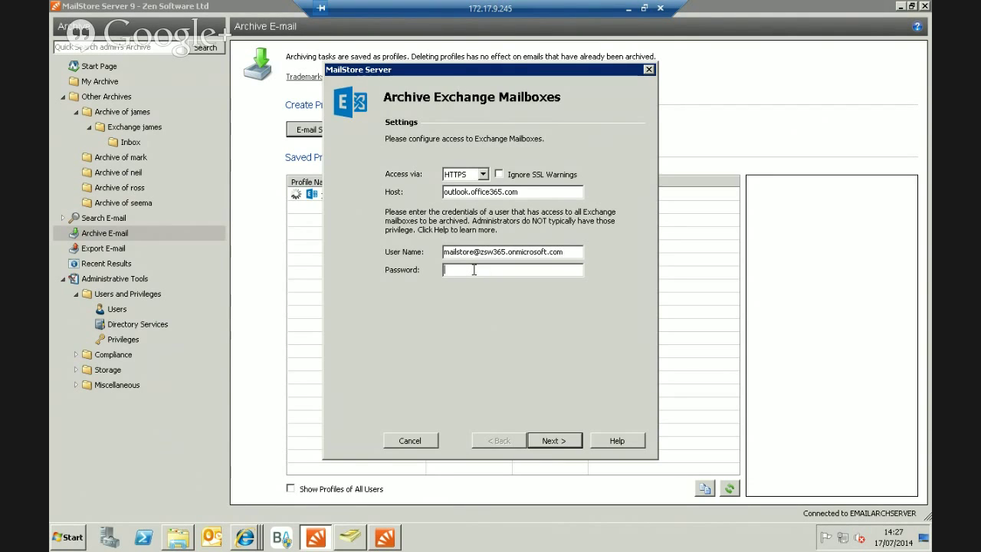
pyautogui.write('*********')
pyautogui.click(547, 441)
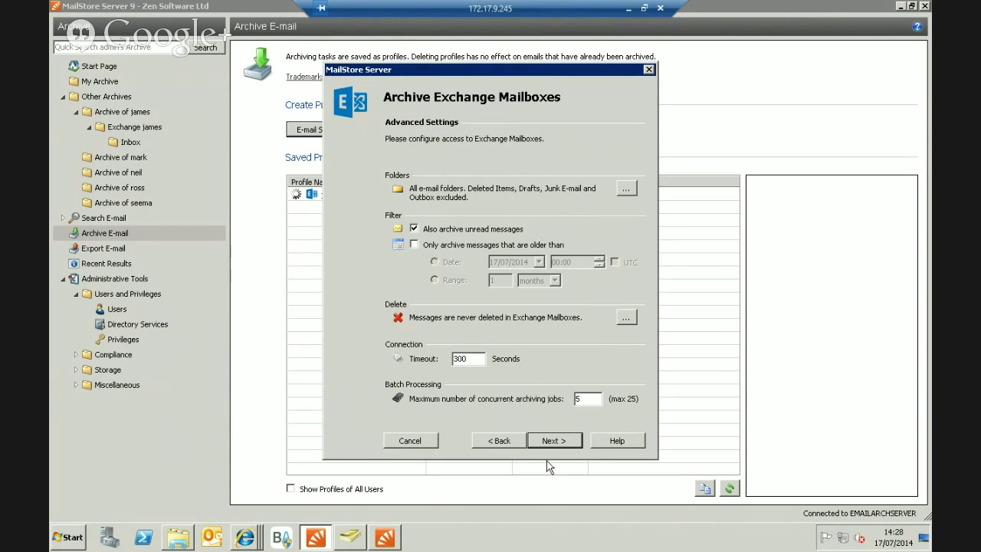
# Try selecting three specific mailboxes, then switch back to all users with e-mail addresses.
pyautogui.click(553, 444)
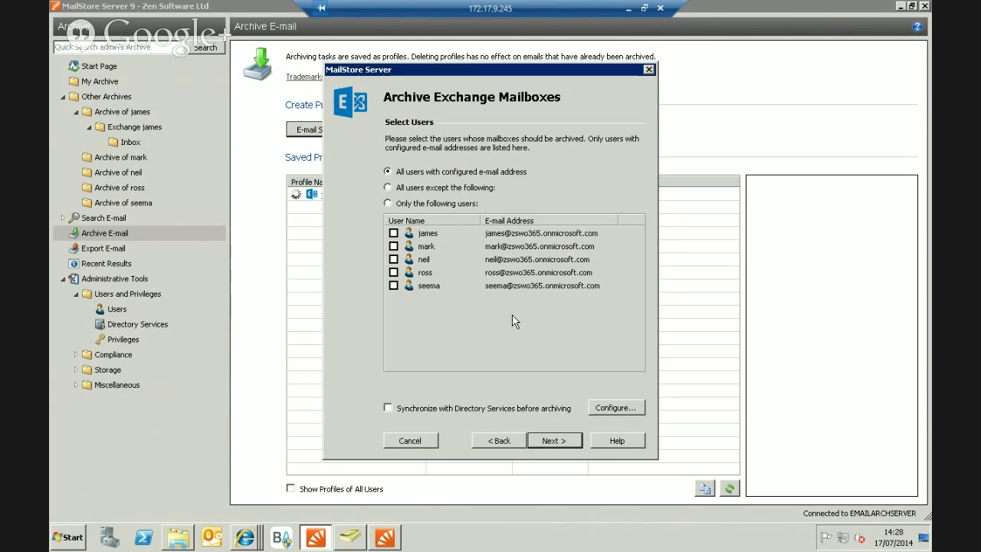
pyautogui.click(389, 203)
pyautogui.click(393, 233)
pyautogui.click(393, 246)
pyautogui.click(393, 259)
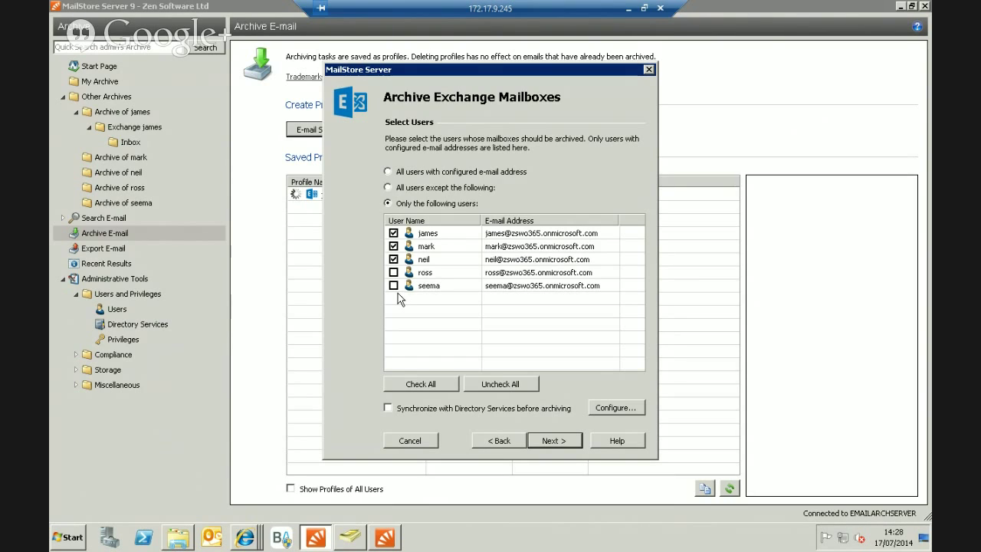
pyautogui.click(388, 172)
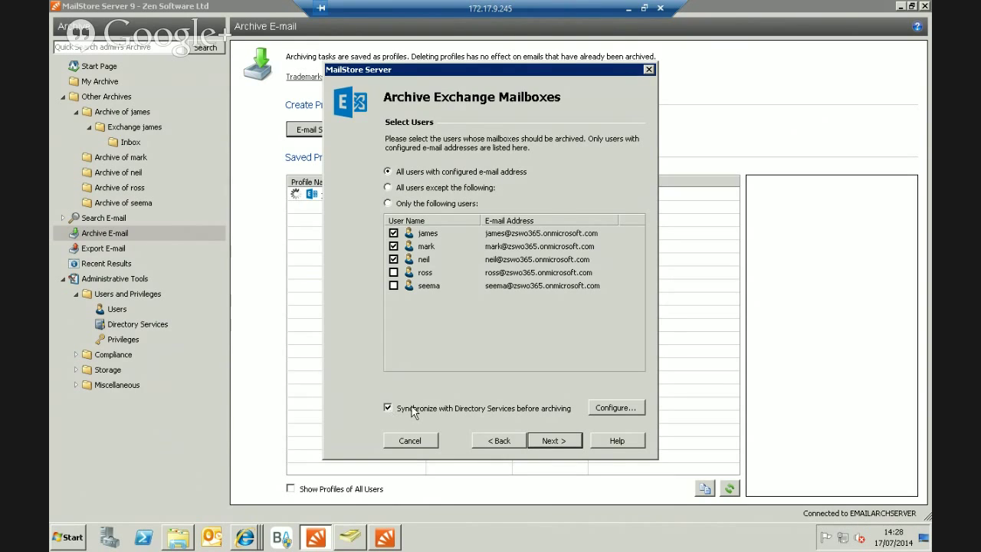
# Turn off directory synchronization, then save the profile as Exchange Mailboxes and run it.
pyautogui.click(389, 409)
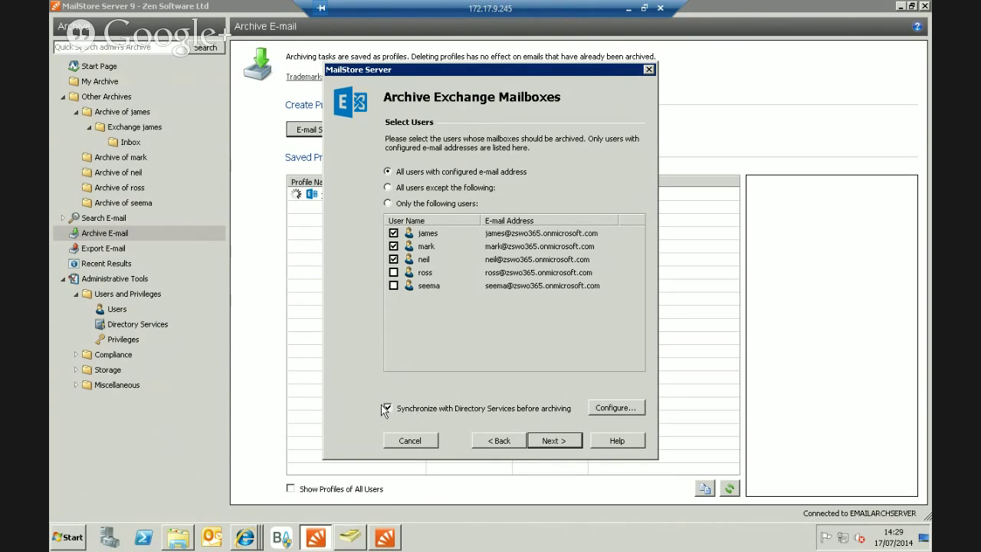
pyautogui.click(570, 440)
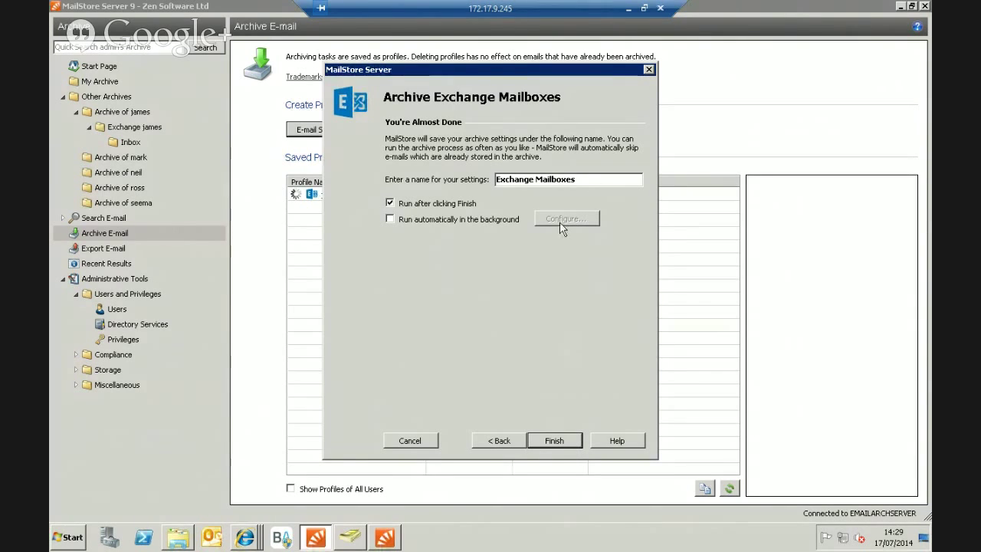
pyautogui.click(555, 441)
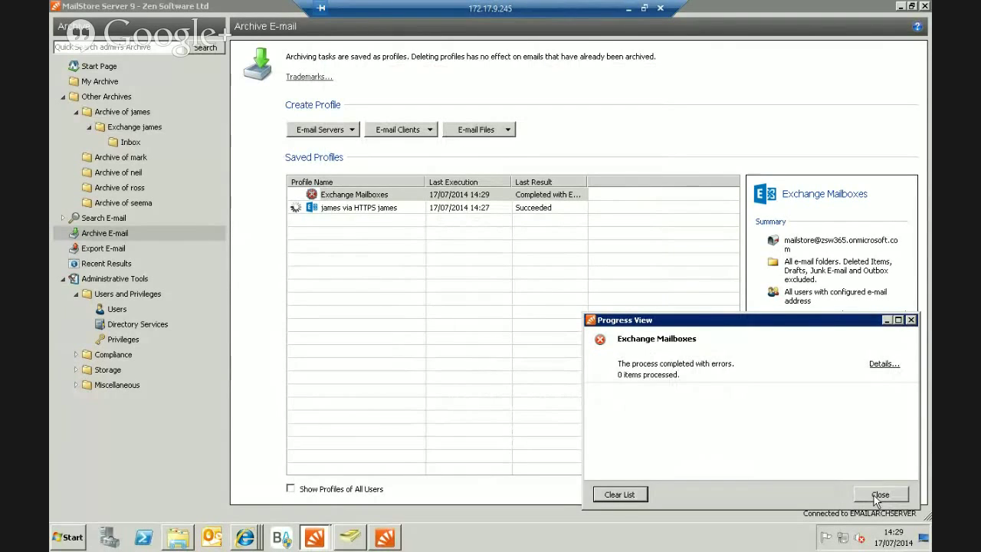
# Open the failed run's details and select the first mailbox task.
pyautogui.click(881, 365)
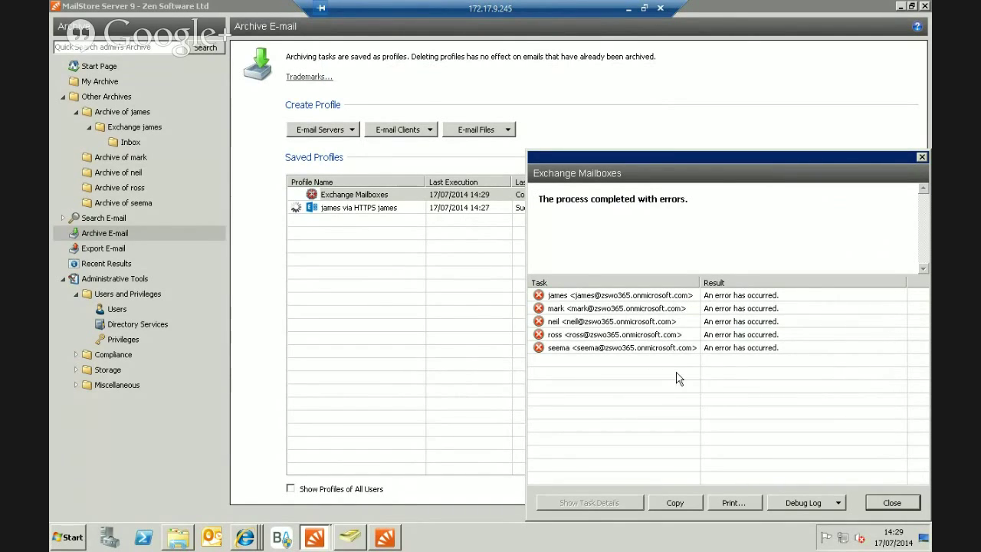
pyautogui.click(730, 296)
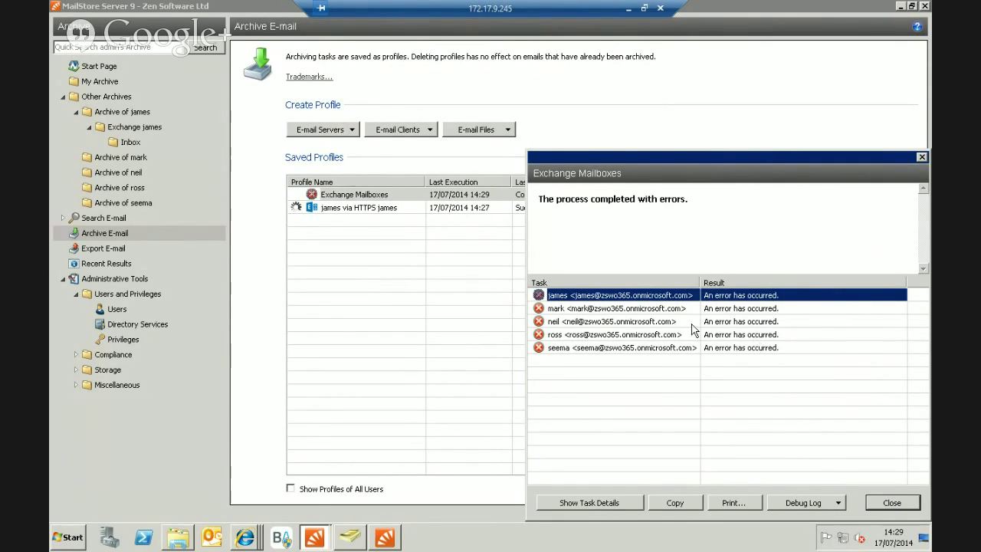
pyautogui.click(806, 497)
pyautogui.click(808, 494)
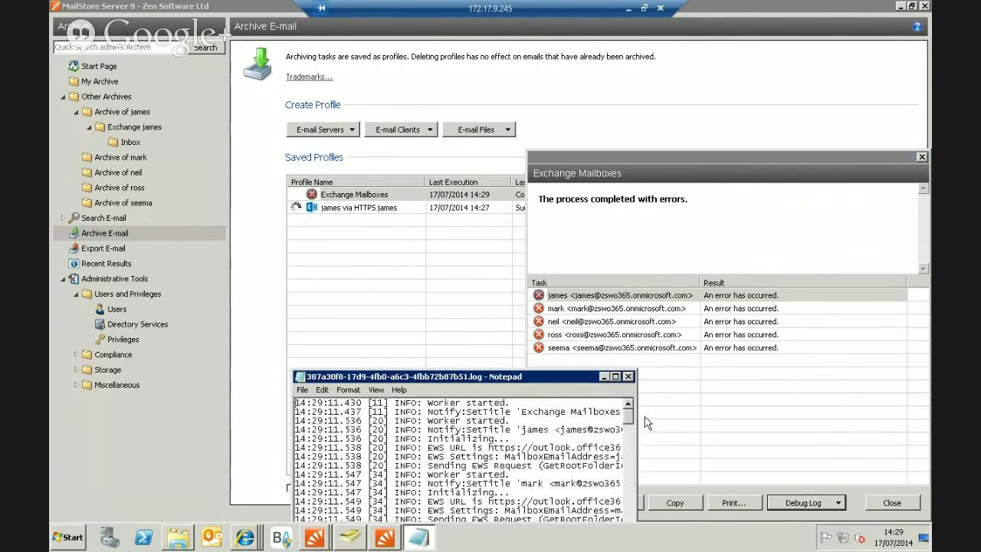
pyautogui.moveTo(540, 376); pyautogui.dragTo(510, 192)
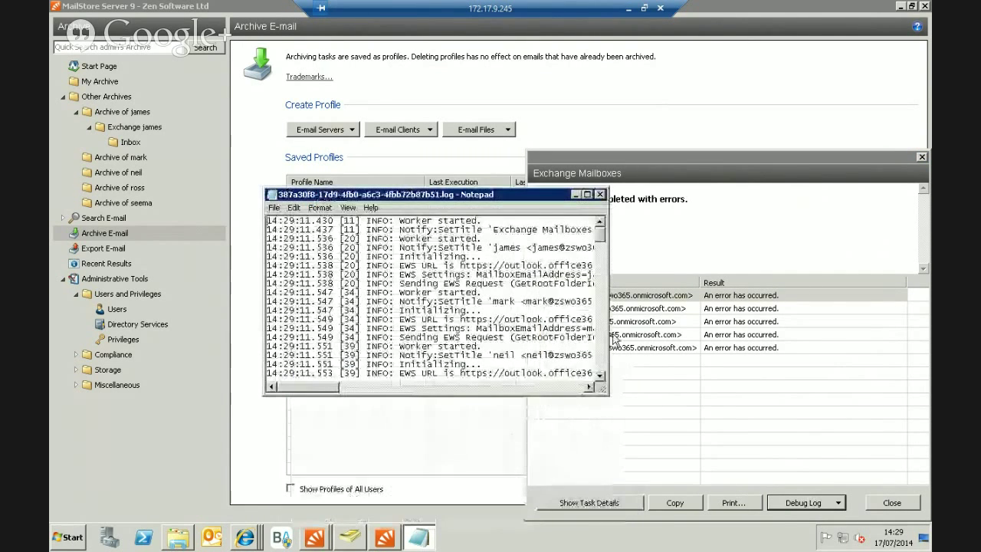
pyautogui.moveTo(607, 337); pyautogui.dragTo(808, 347)
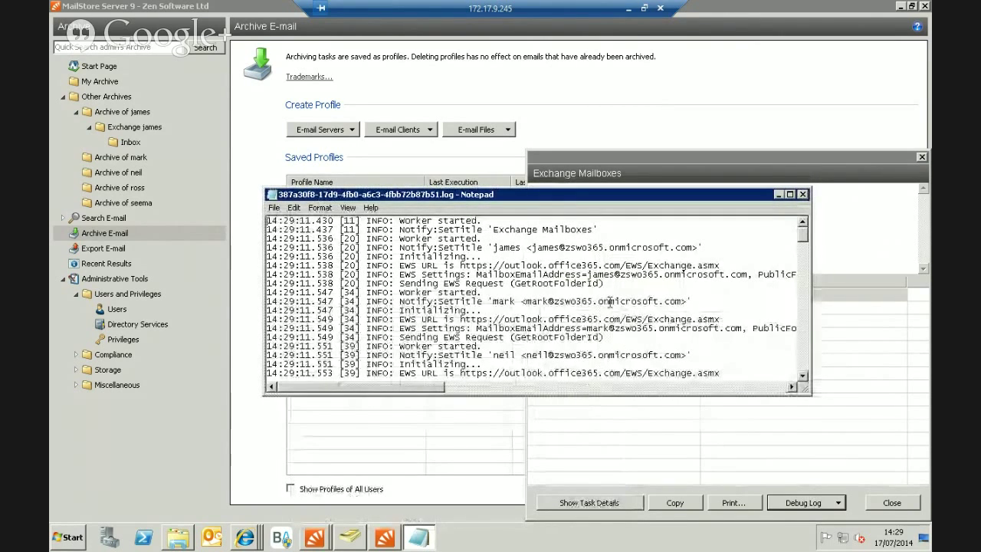
pyautogui.scroll(-4, 609, 302)
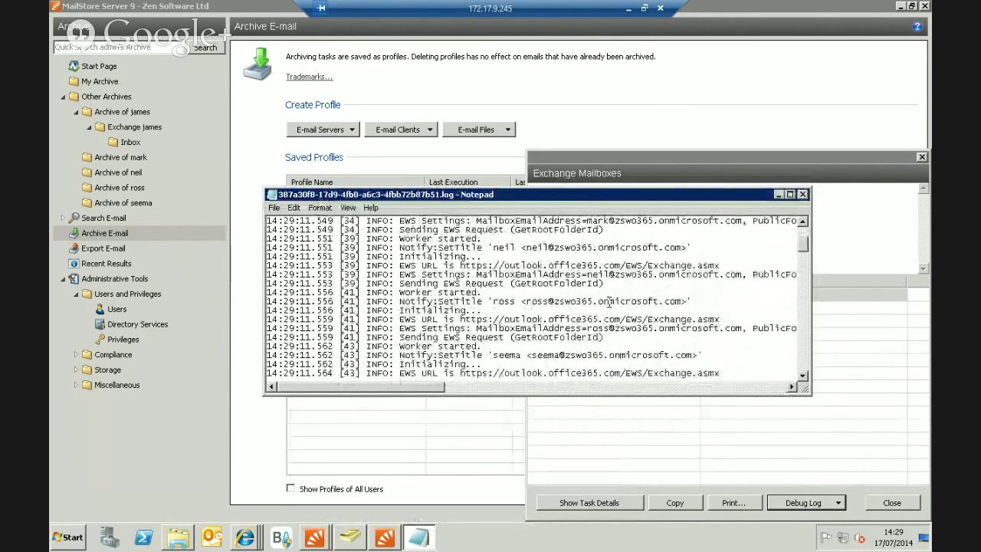
pyautogui.scroll(-2, 609, 302)
pyautogui.scroll(-2, 609, 302)
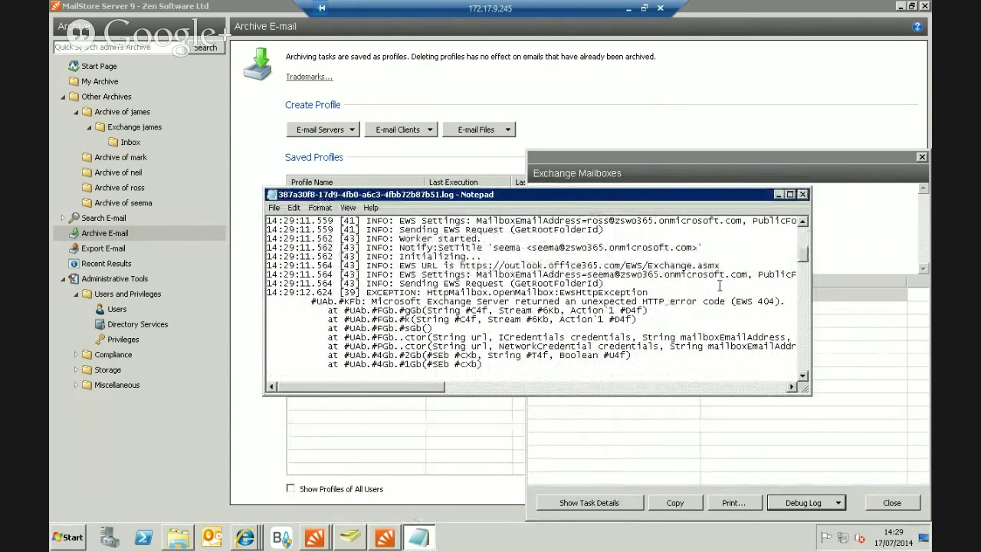
pyautogui.scroll(7, 718, 285)
pyautogui.click(802, 195)
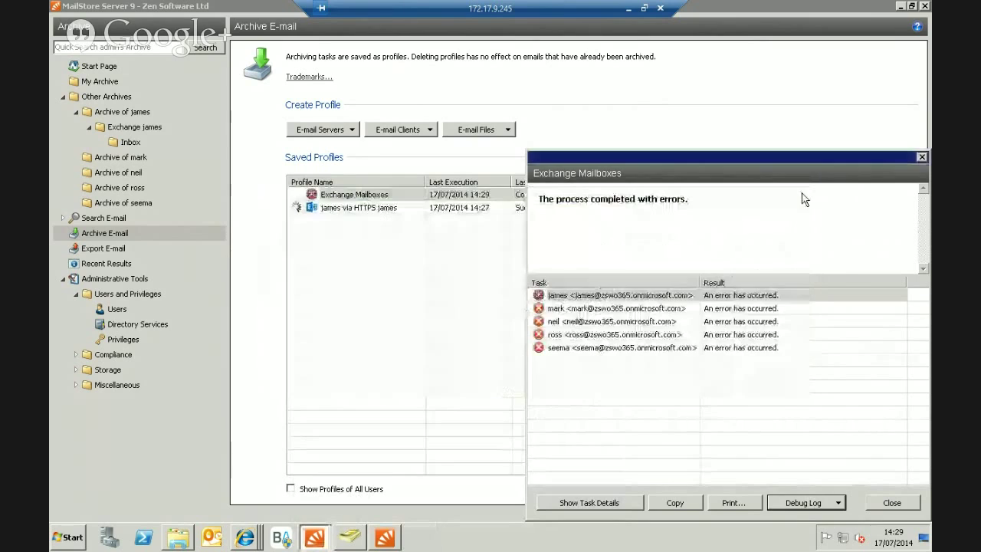
# Close the error windows and delete the domain part from the profile's user name.
pyautogui.click(895, 504)
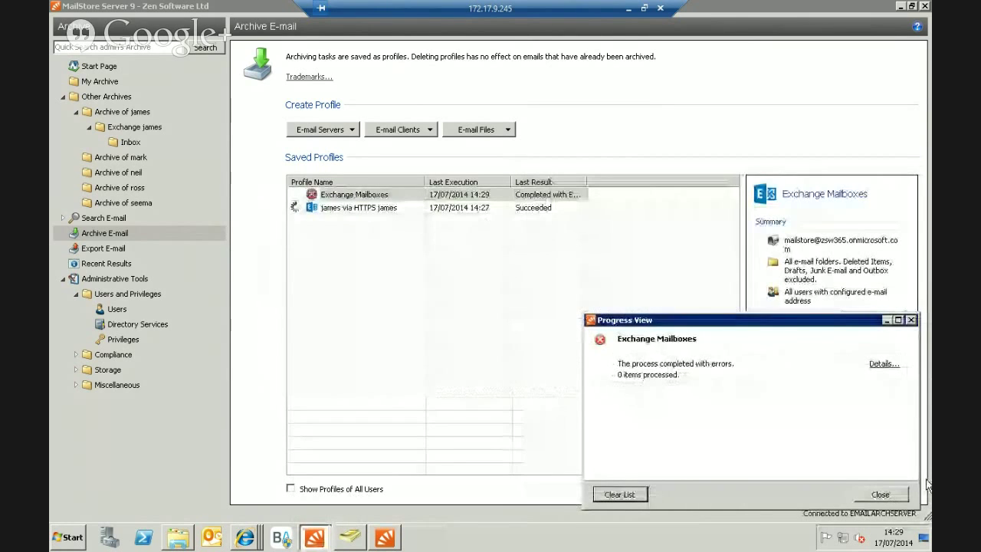
pyautogui.click(372, 196)
pyautogui.rightClick(374, 198)
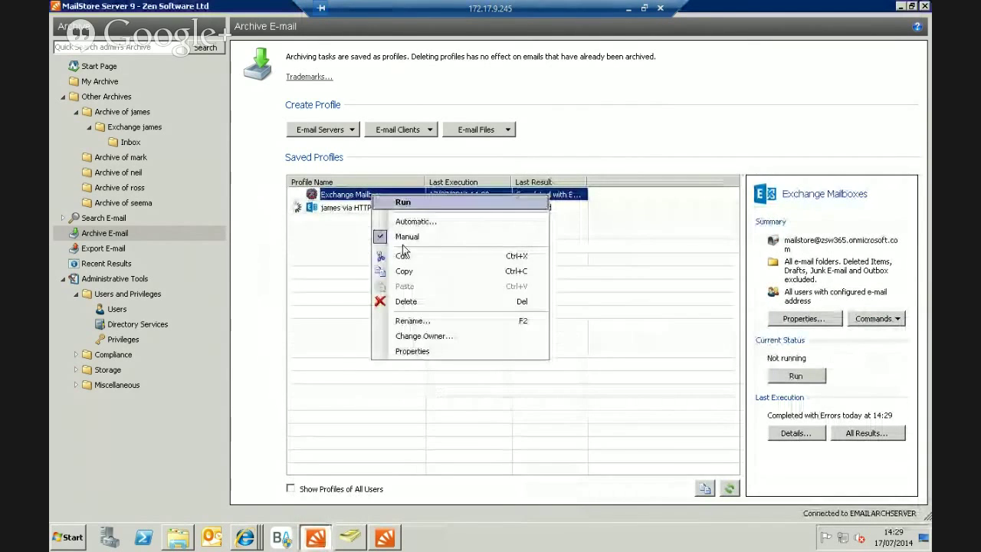
pyautogui.click(418, 351)
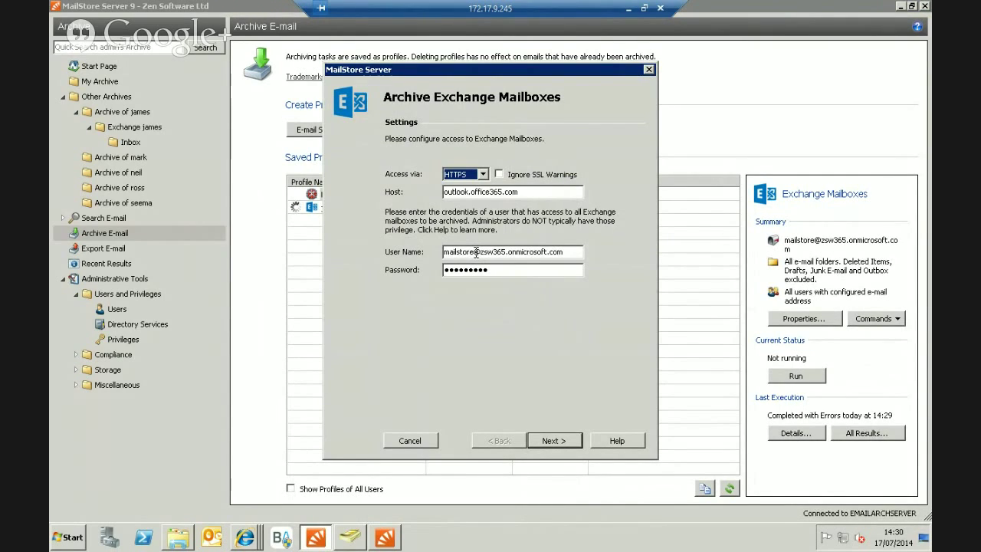
pyautogui.moveTo(475, 254); pyautogui.dragTo(589, 253)
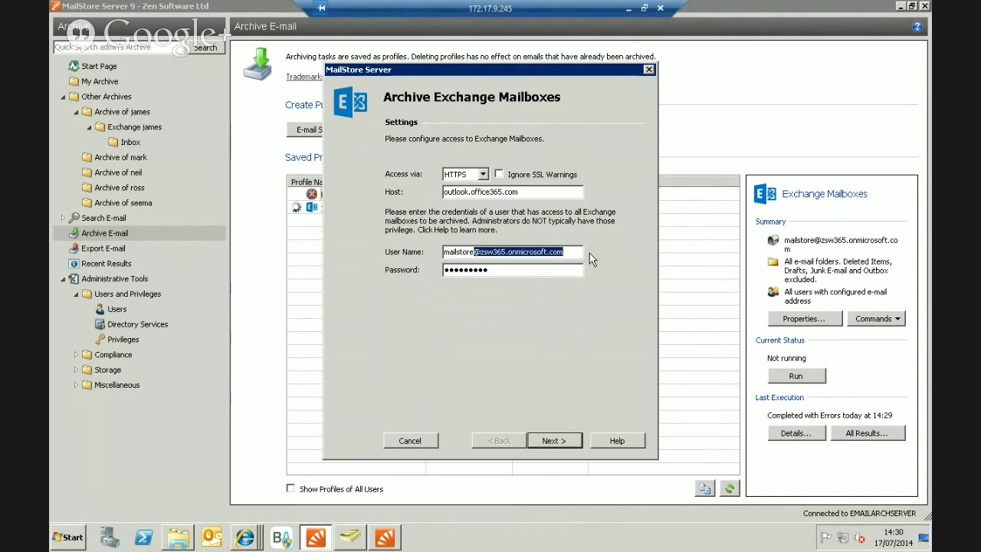
pyautogui.press('Delete')
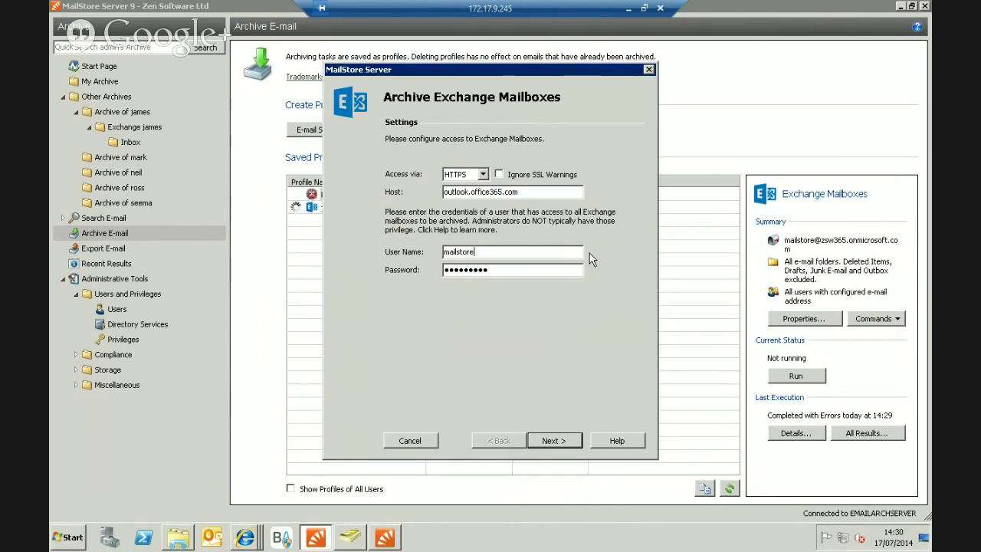
# Save the updated Exchange Mailboxes profile and run it again.
pyautogui.click(550, 440)
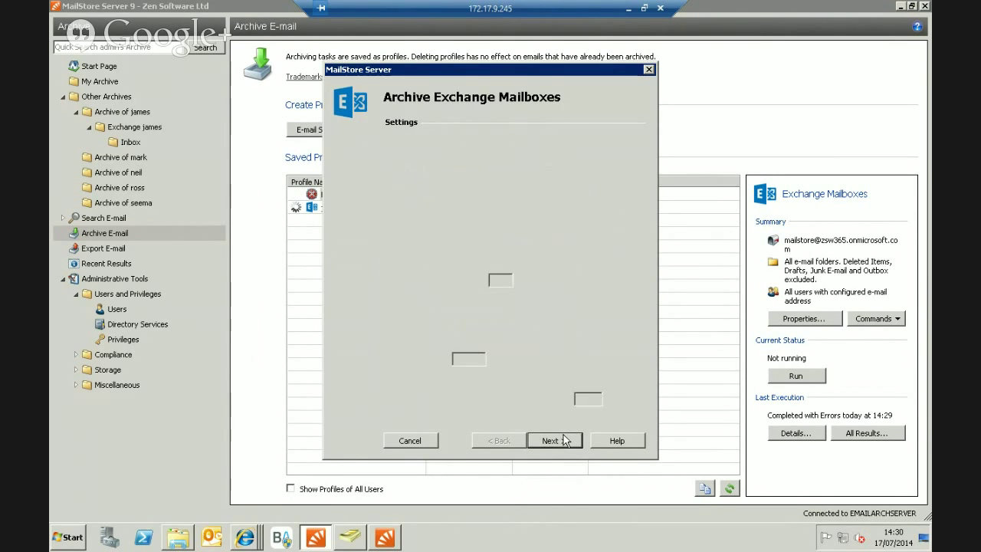
pyautogui.click(550, 440)
pyautogui.click(563, 440)
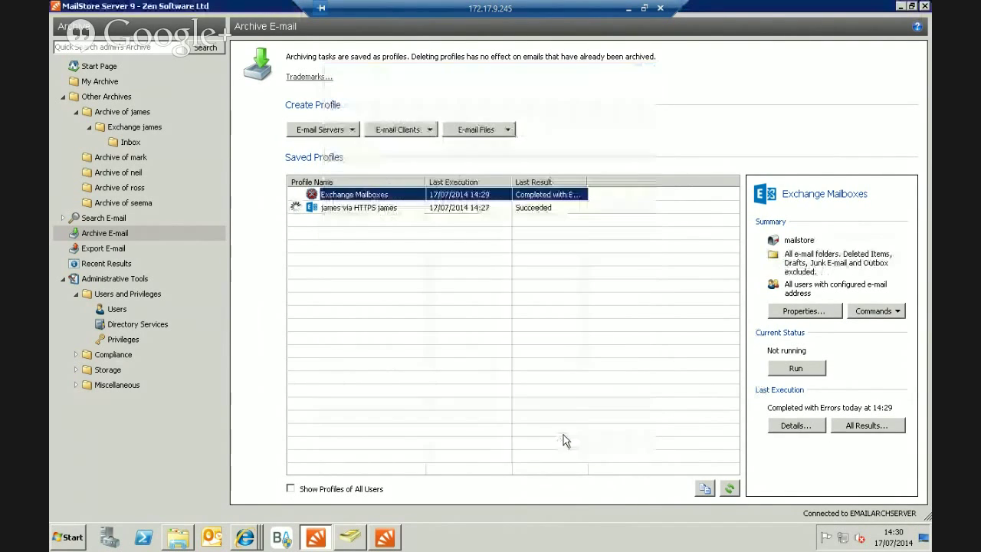
pyautogui.doubleClick(392, 199)
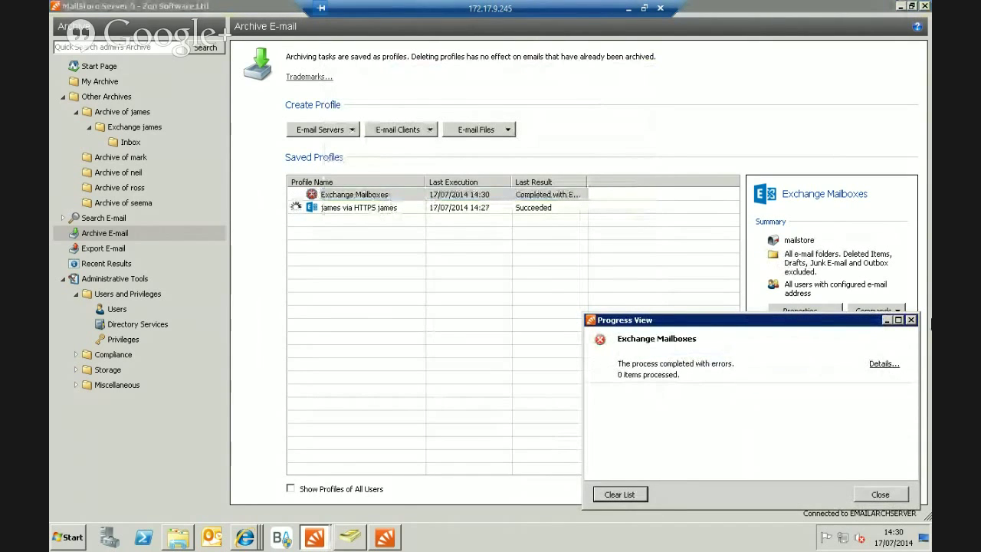
pyautogui.click(912, 319)
pyautogui.rightClick(369, 201)
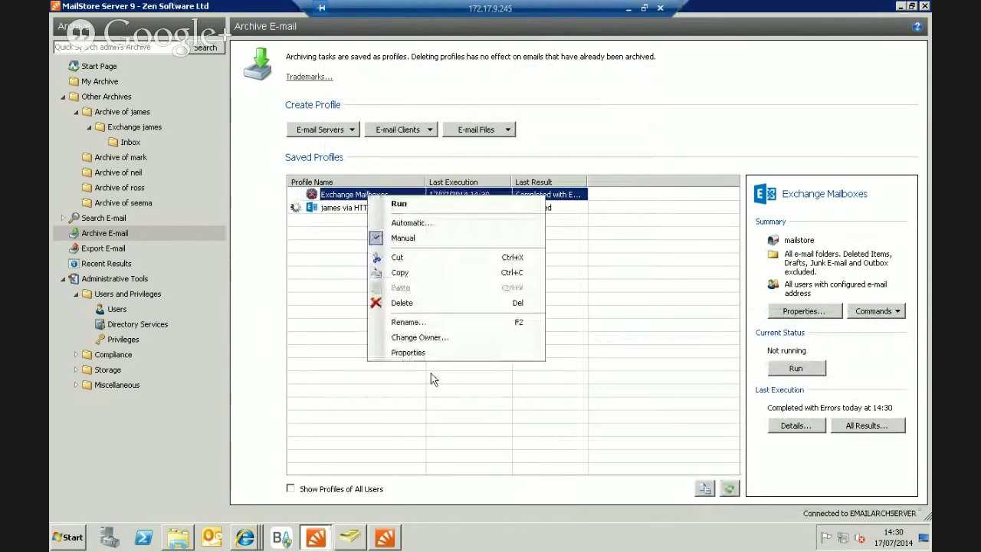
pyautogui.click(418, 352)
pyautogui.click(483, 251)
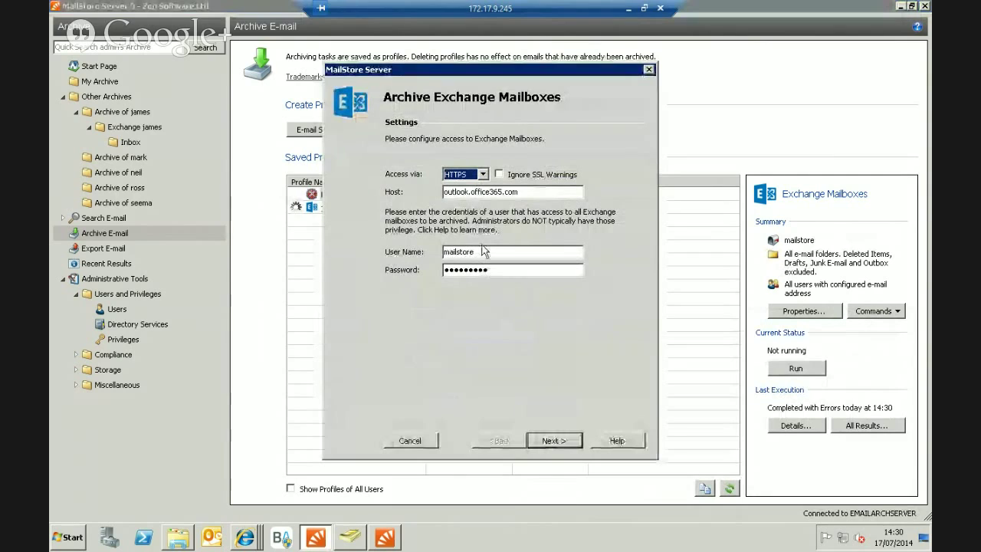
pyautogui.write('@')
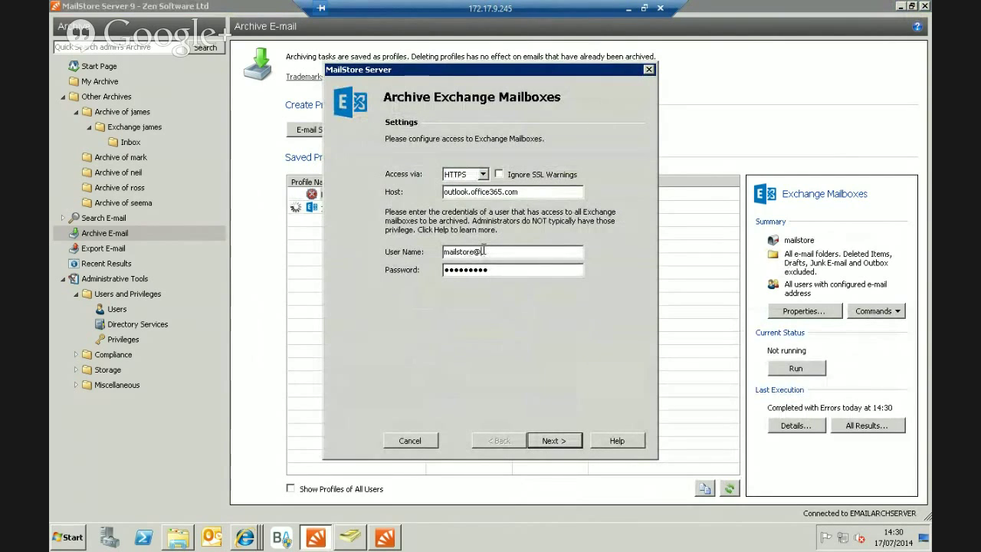
pyautogui.write('zsw')
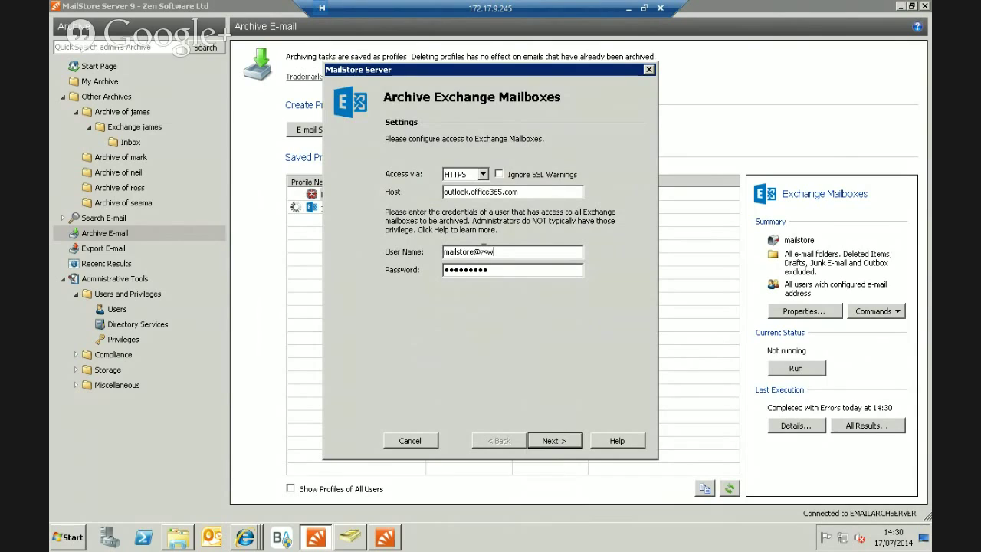
pyautogui.write('o365.onmicrosoft.com')
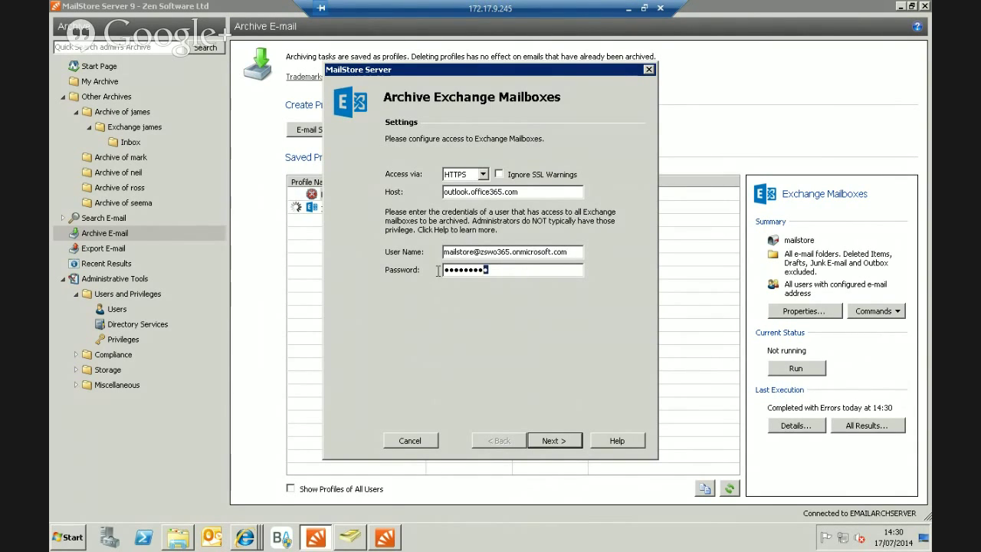
# Re-enter the account password and save the updated profile.
pyautogui.moveTo(487, 270); pyautogui.dragTo(438, 277)
pyautogui.write('•••••••••')
pyautogui.click(559, 441)
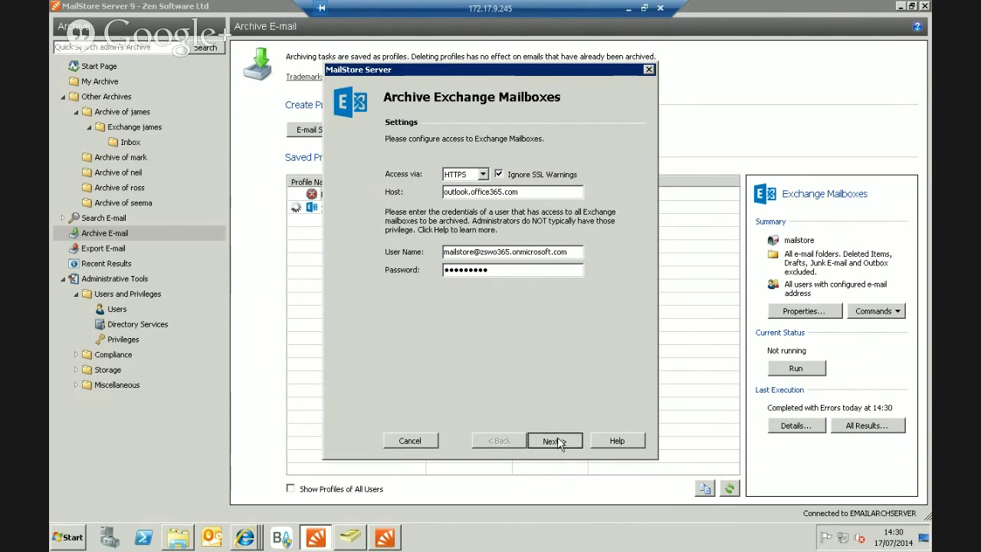
pyautogui.click(558, 441)
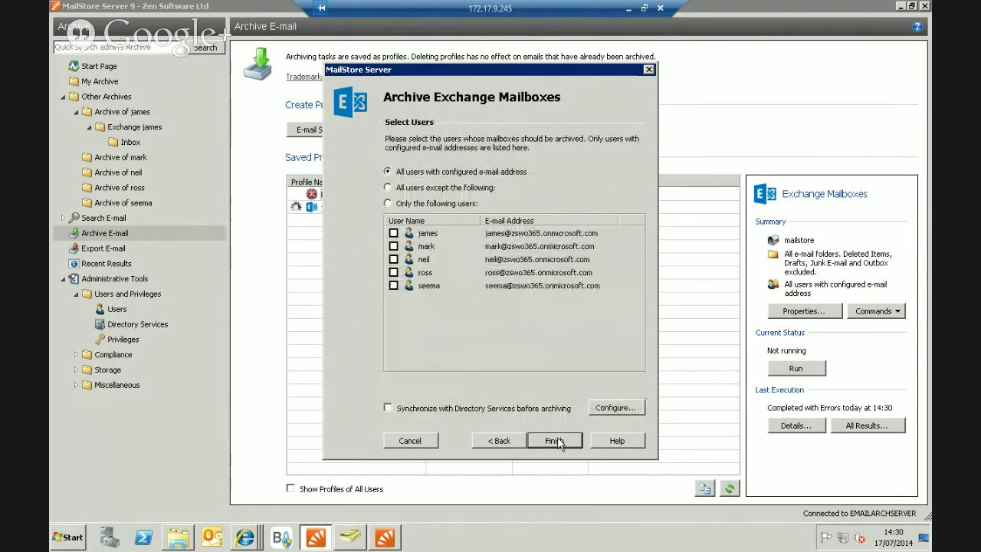
pyautogui.click(555, 441)
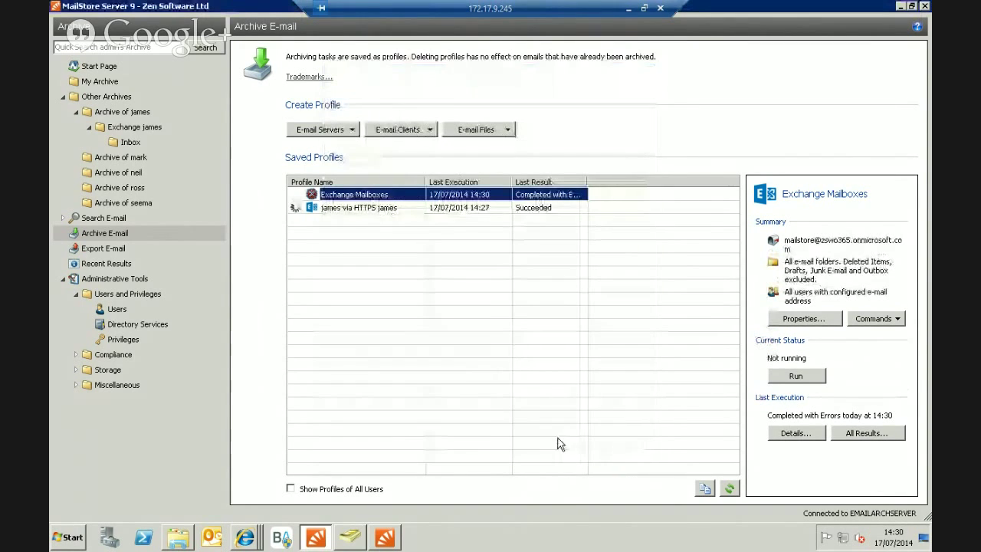
# Run the Exchange Mailboxes profile and minimize its progress window while it archives.
pyautogui.rightClick(353, 194)
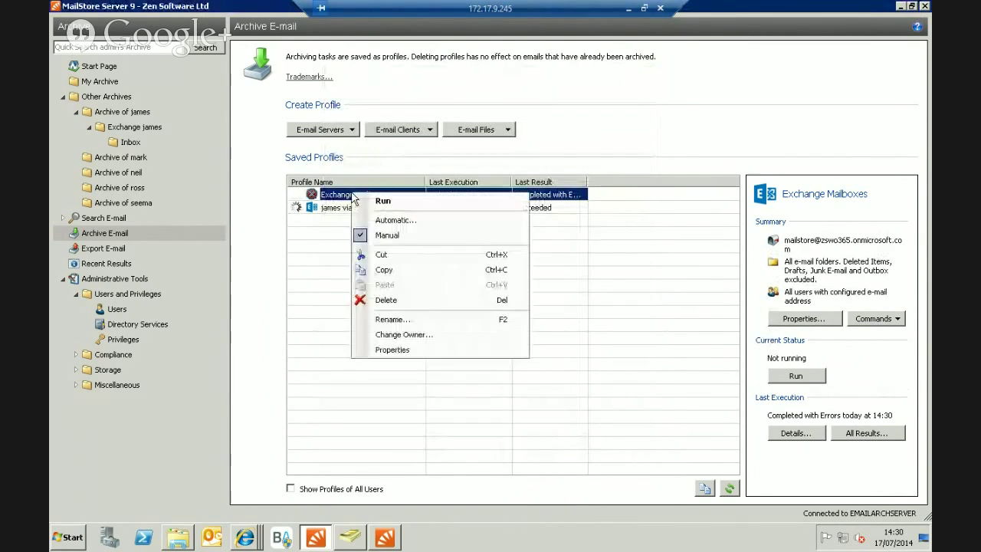
pyautogui.click(374, 201)
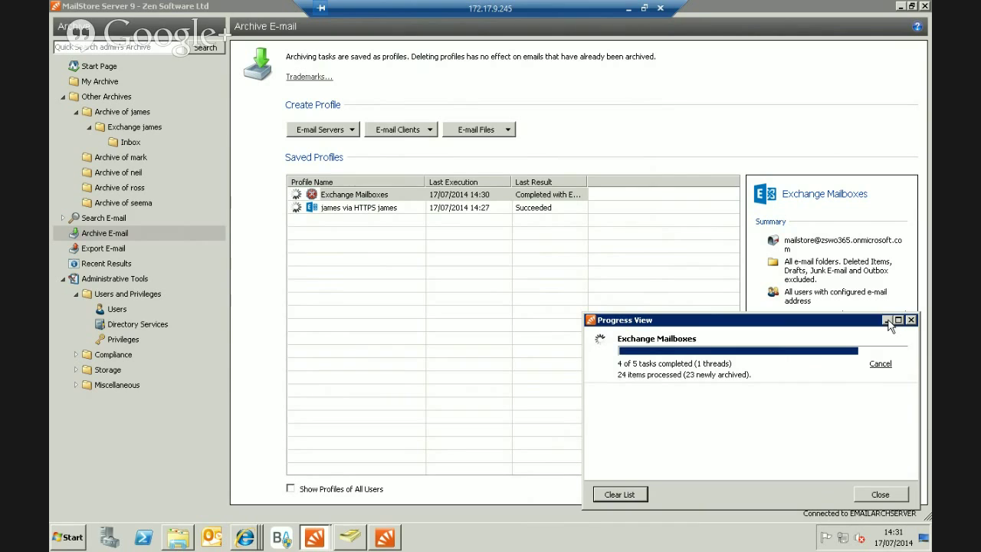
pyautogui.click(887, 320)
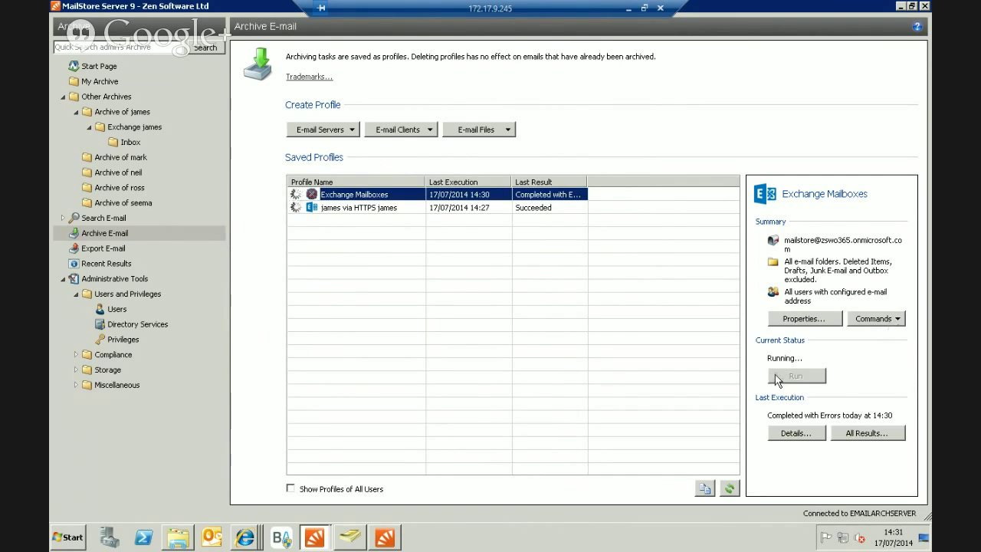
# Browse a user's archive to its Exchange Inbox to see messages, then return to Archive E-mail.
pyautogui.click(64, 98)
pyautogui.click(87, 98)
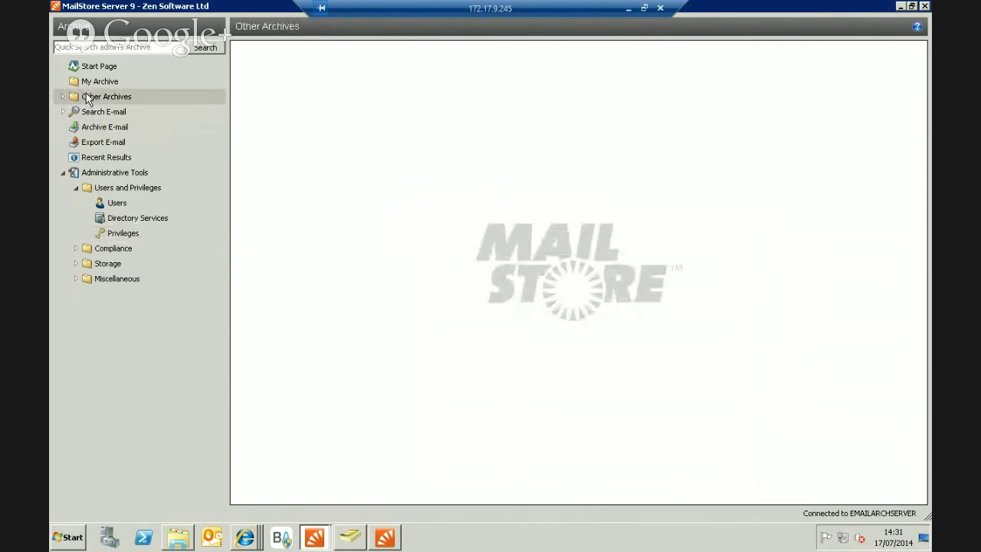
pyautogui.click(64, 98)
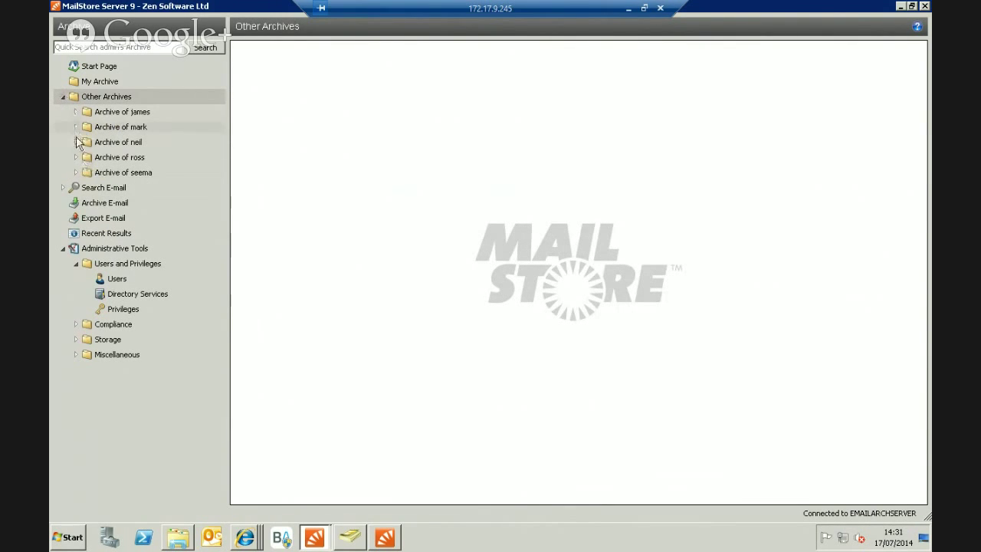
pyautogui.click(76, 143)
pyautogui.click(89, 157)
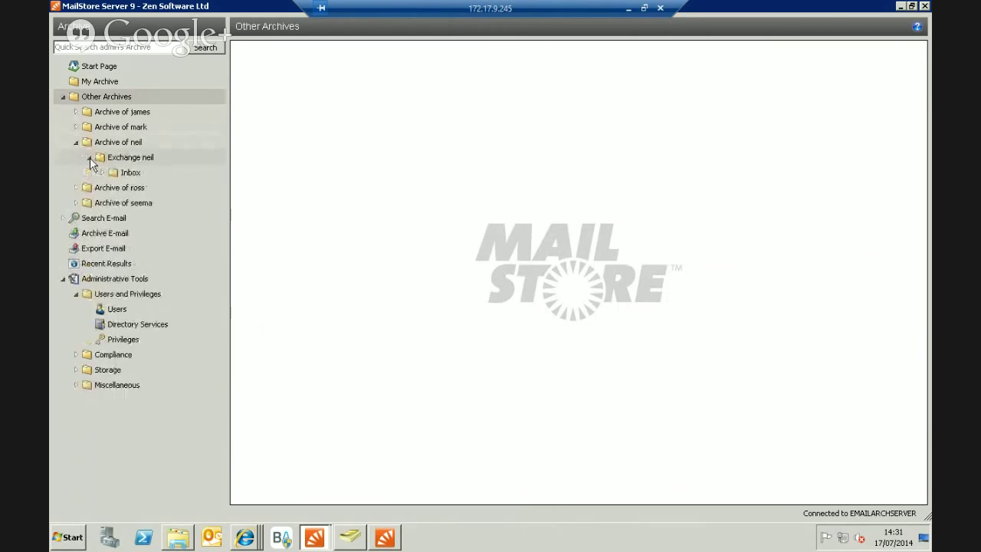
pyautogui.click(103, 174)
pyautogui.click(129, 175)
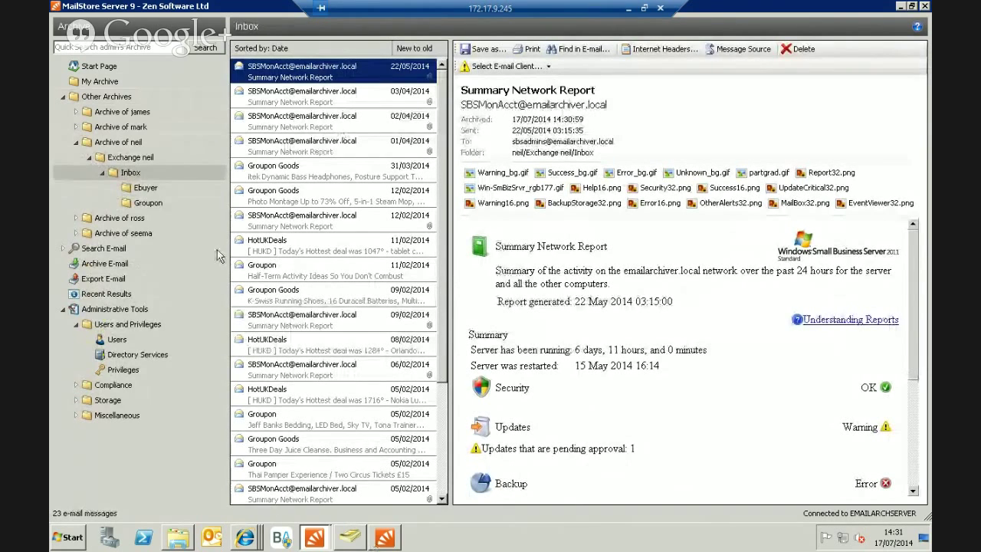
pyautogui.click(108, 264)
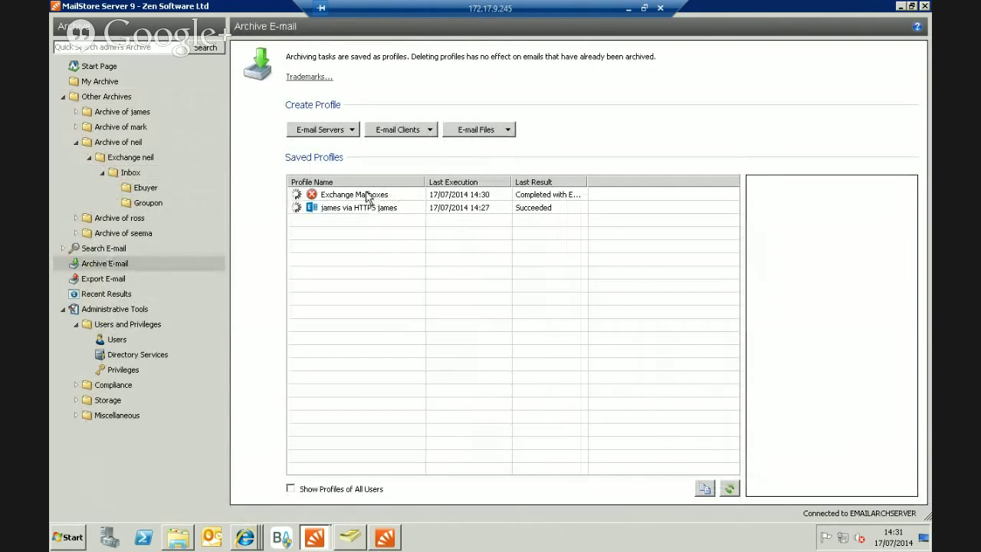
pyautogui.click(367, 195)
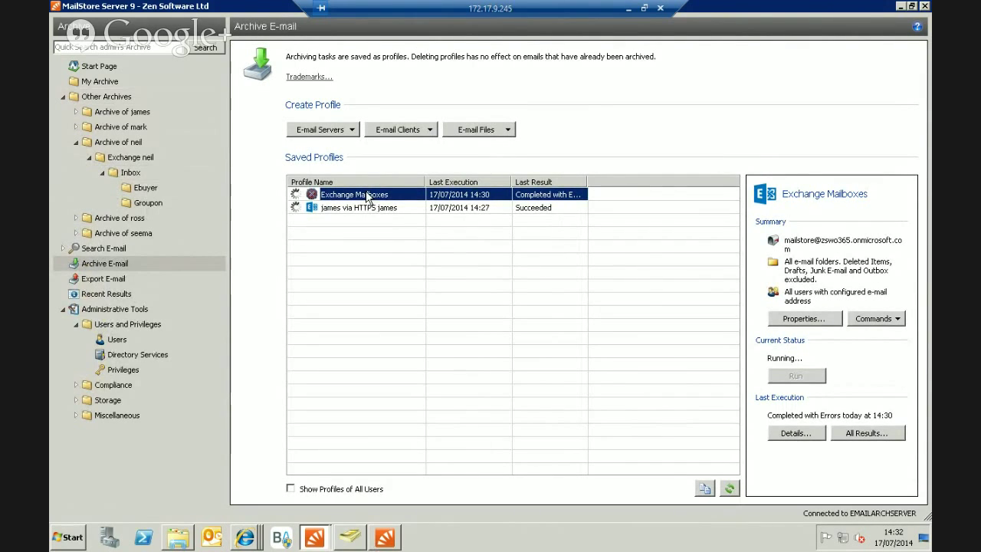
pyautogui.click(795, 434)
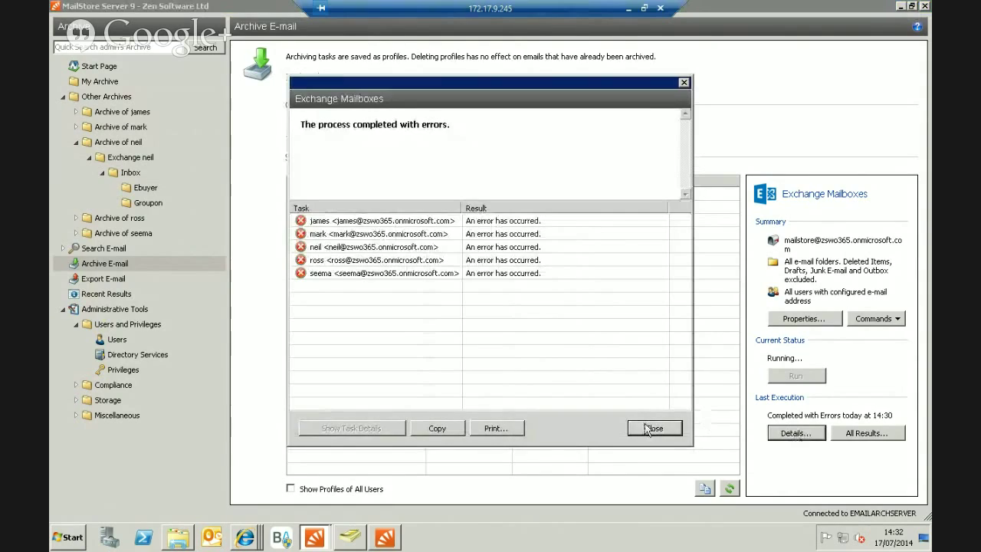
pyautogui.click(651, 426)
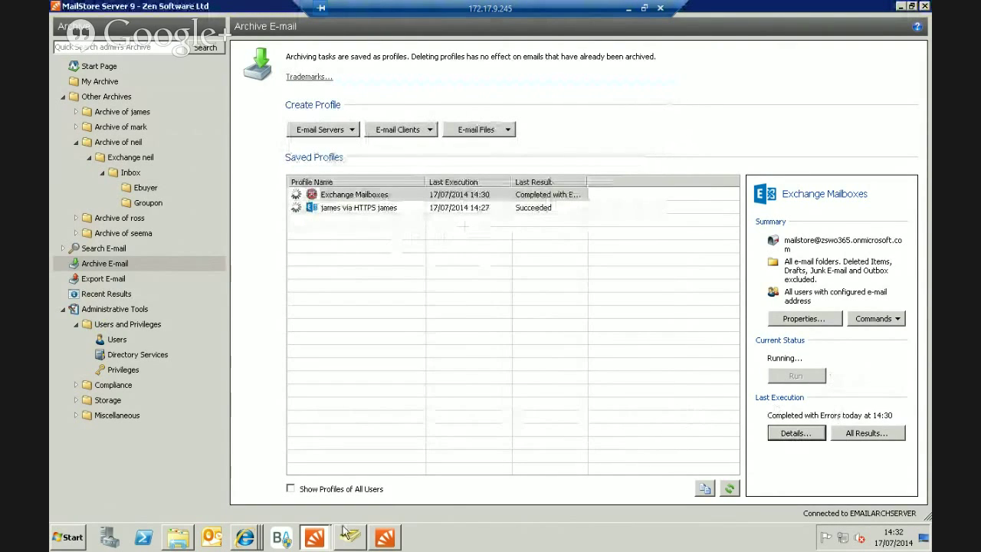
pyautogui.click(385, 537)
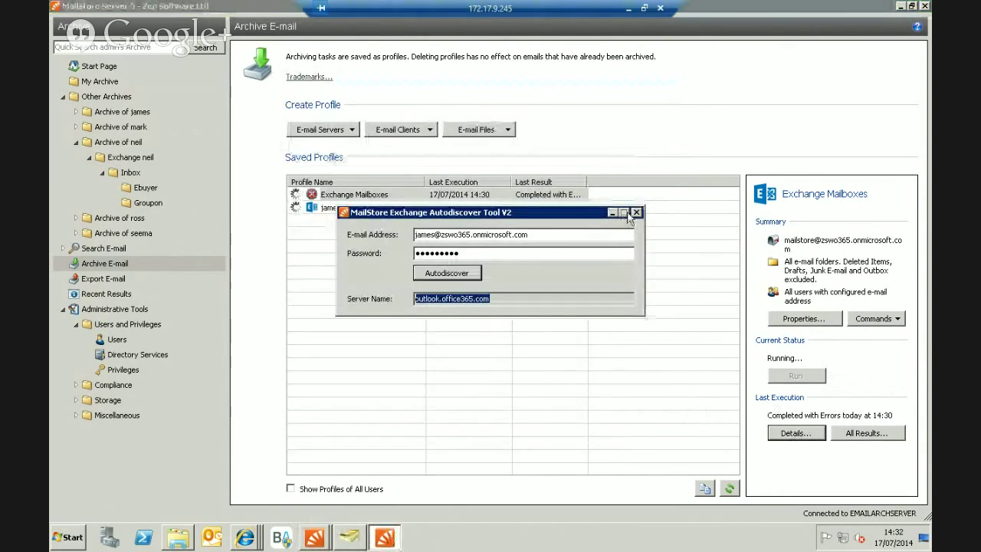
pyautogui.click(491, 328)
pyautogui.click(315, 537)
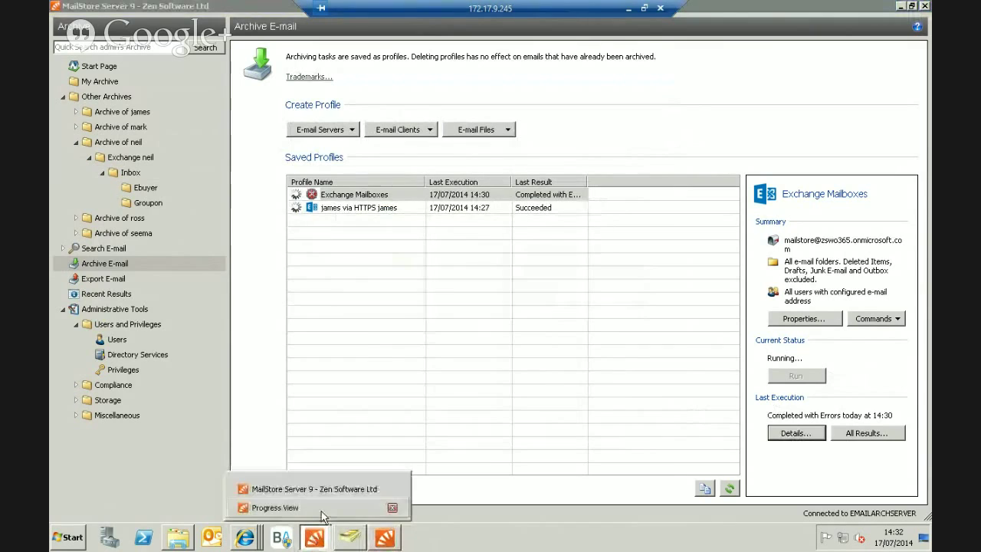
pyautogui.click(322, 507)
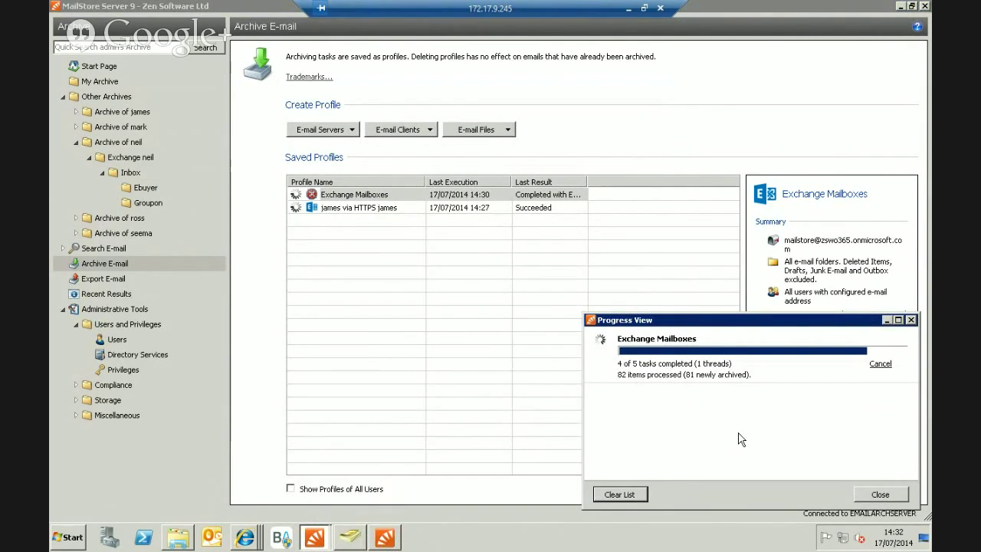
pyautogui.click(886, 320)
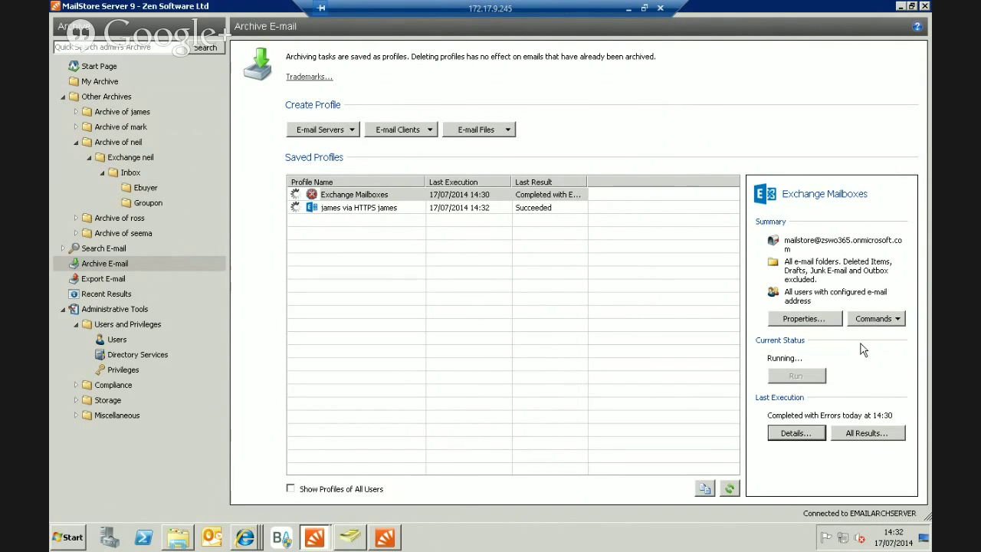
# Choose Microsoft Exchange from the E-mail Servers list to start a new profile.
pyautogui.moveTo(245, 540)
pyautogui.click(343, 129)
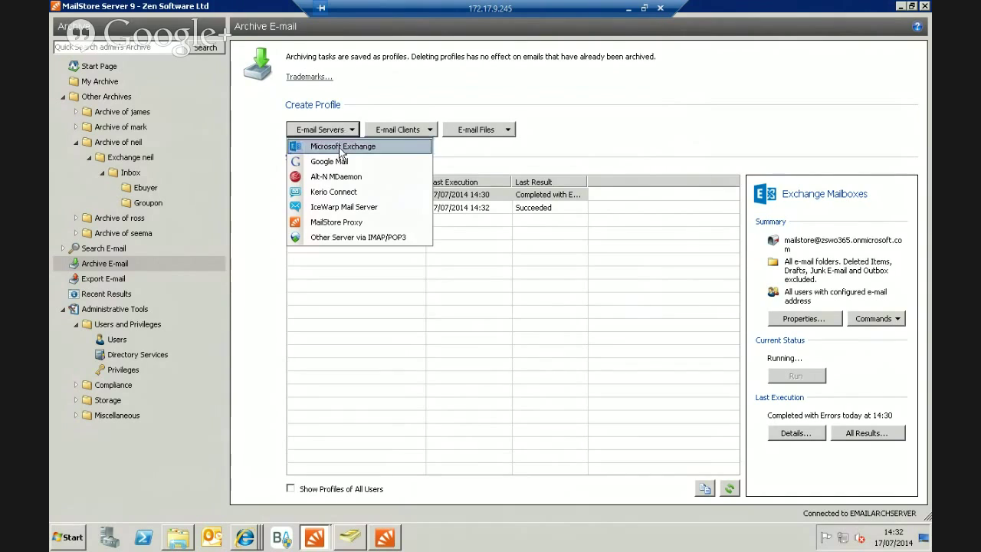
pyautogui.click(342, 147)
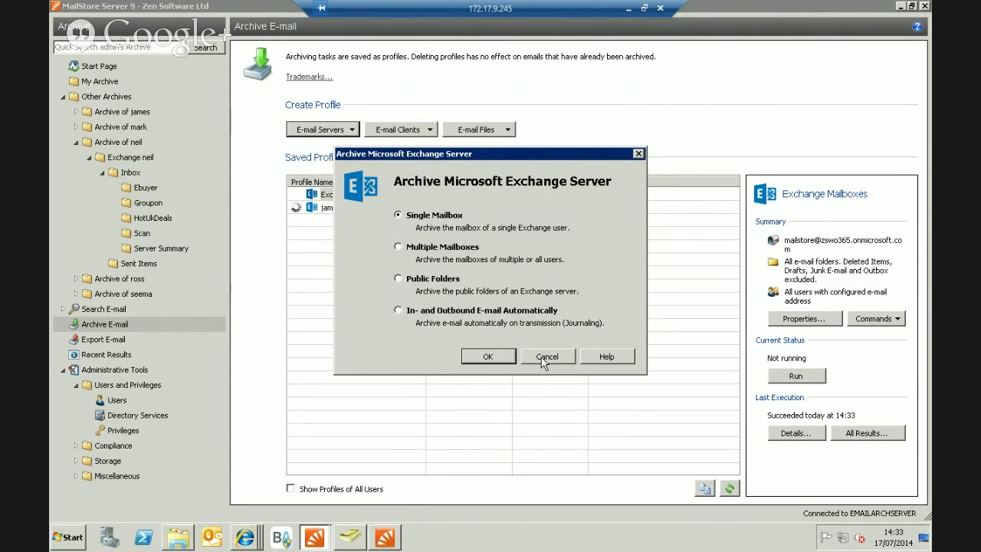
# Cancel the new Exchange profile and close the remote desktop window.
pyautogui.click(545, 357)
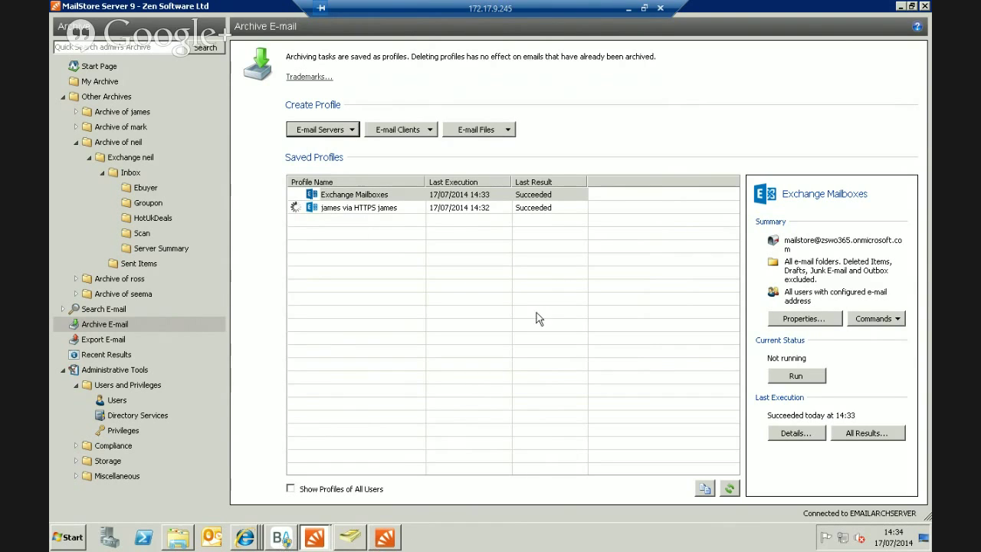
pyautogui.click(626, 9)
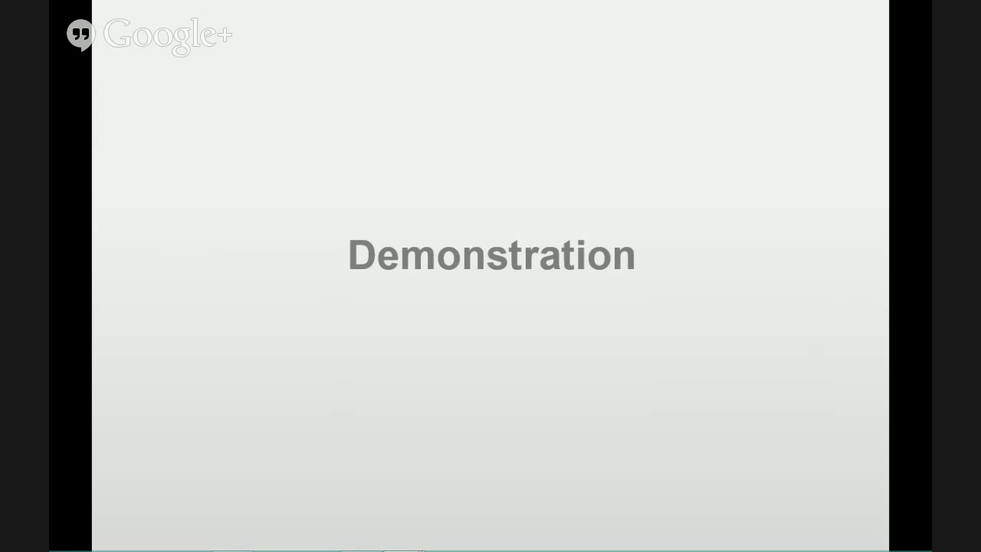
# Advance the slideshow to the Next steps and Resellers slide.
pyautogui.press('Right')
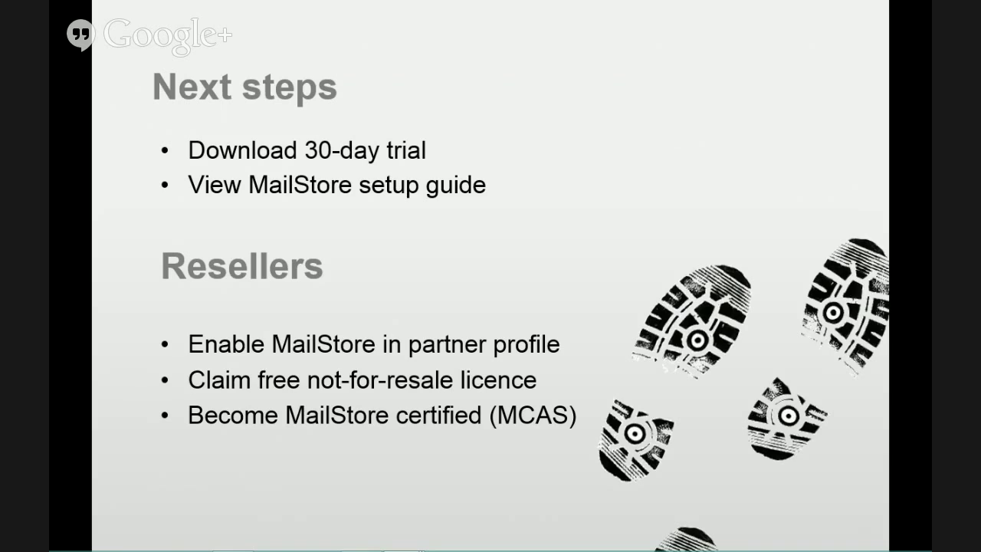